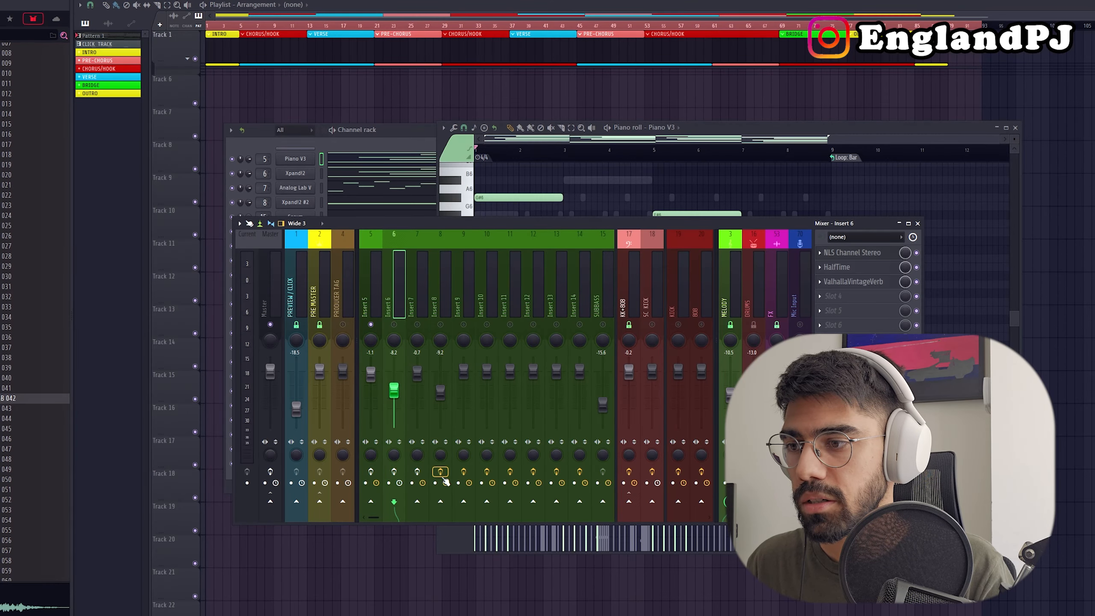
Arrange the mixer and piano roll windows and play back the Piano V3 chord pattern.
drag(574, 228, 749, 186)
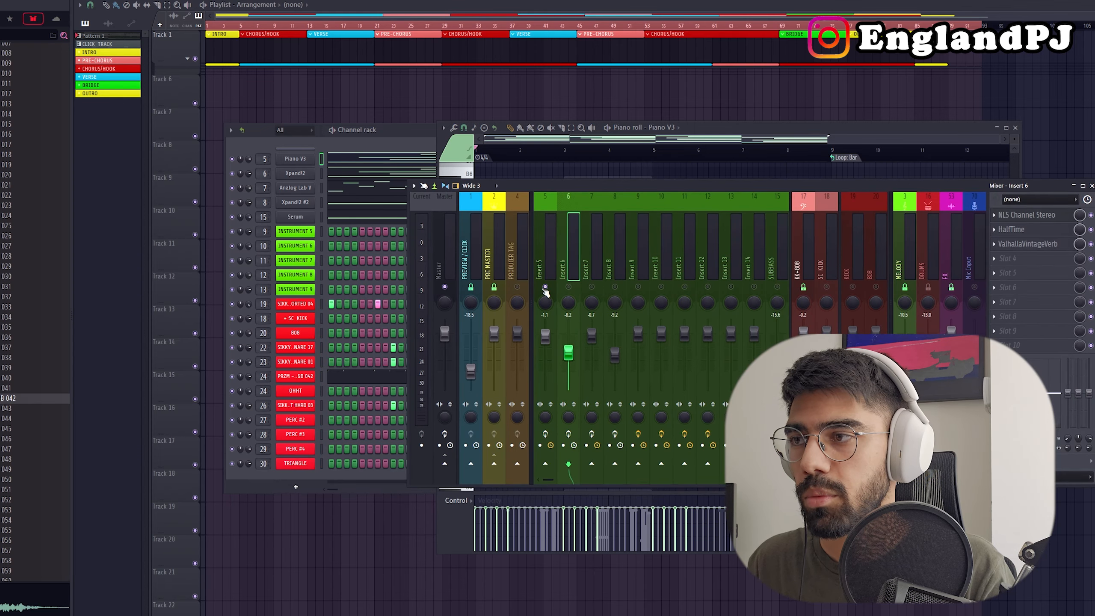
drag(715, 125, 563, 114)
key(space)
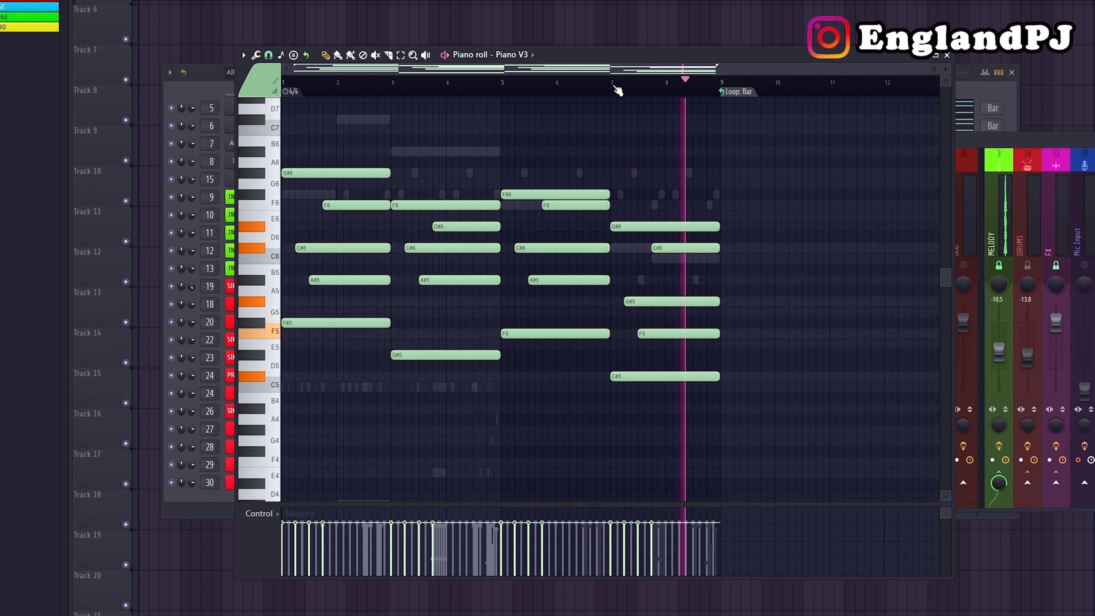
key(space)
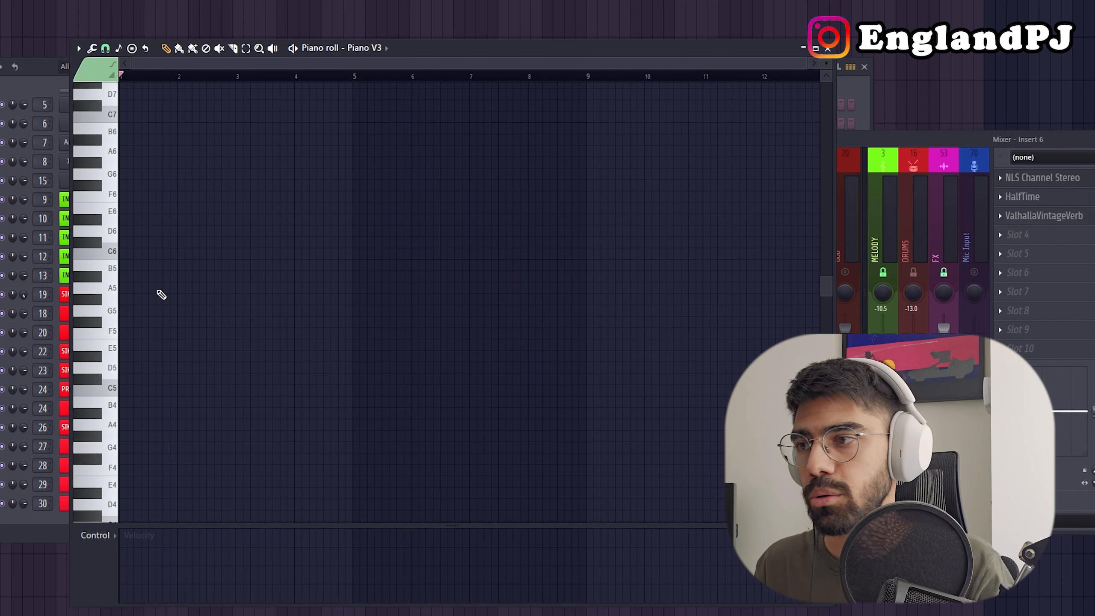
Draw A5, C6 and D6 notes stacked at bar 1 in the empty Piano V3 piano roll.
drag(161, 295, 138, 288)
click(148, 252)
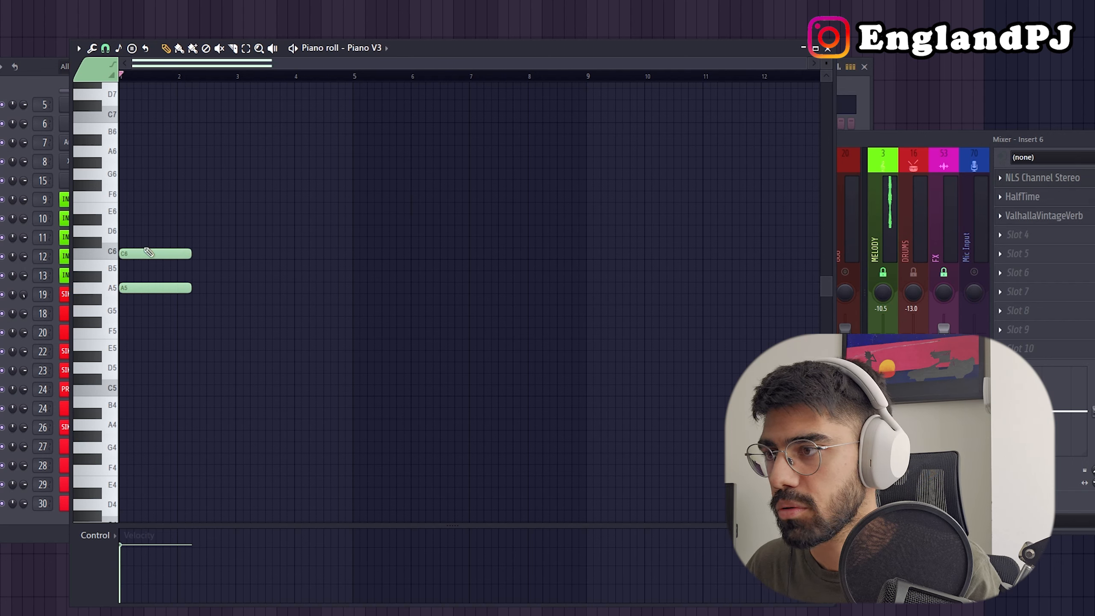
click(146, 231)
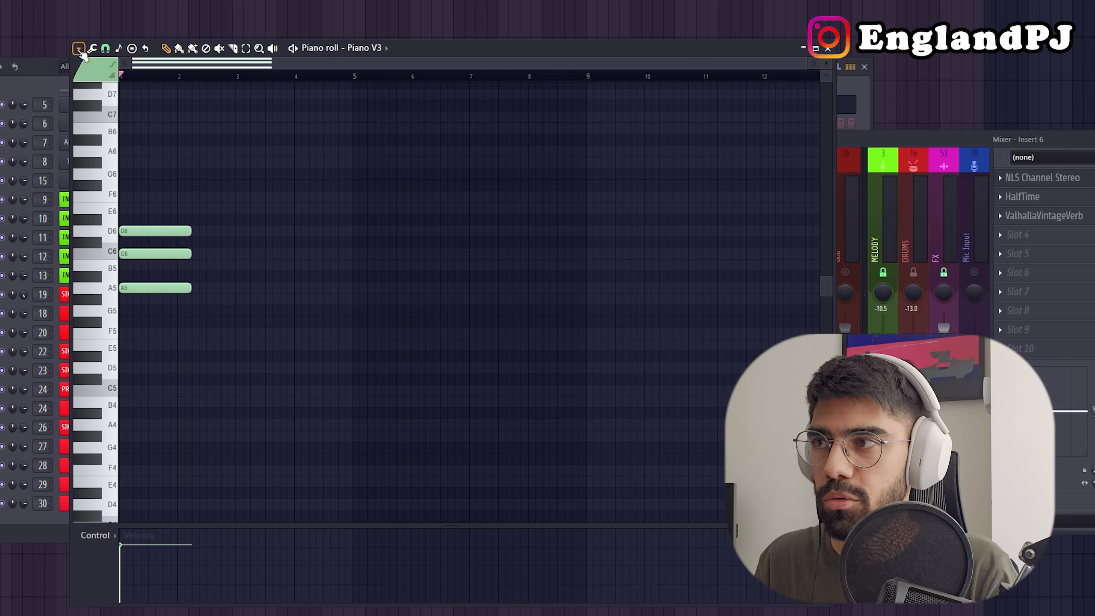
Set the piano roll's scale highlighting to Automatic.
click(78, 48)
mouse_move(137, 113)
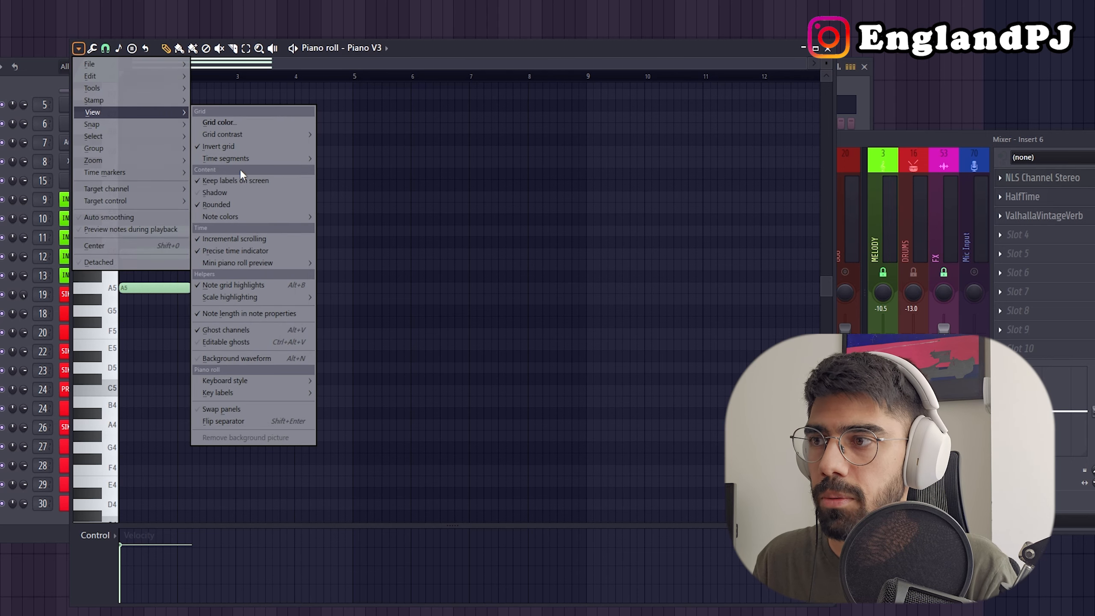
mouse_move(271, 302)
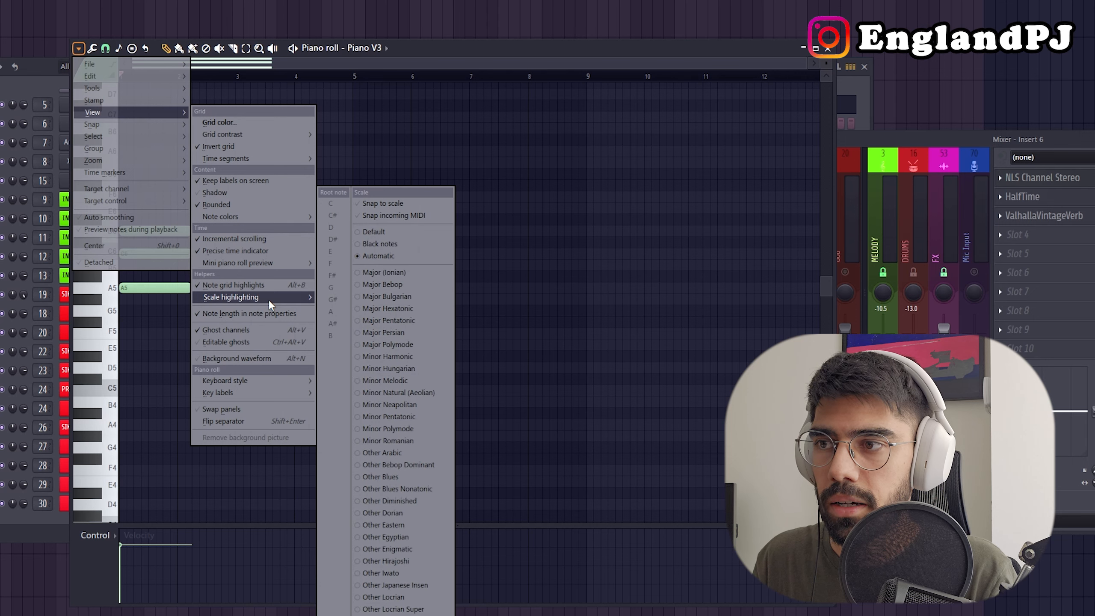
click(424, 257)
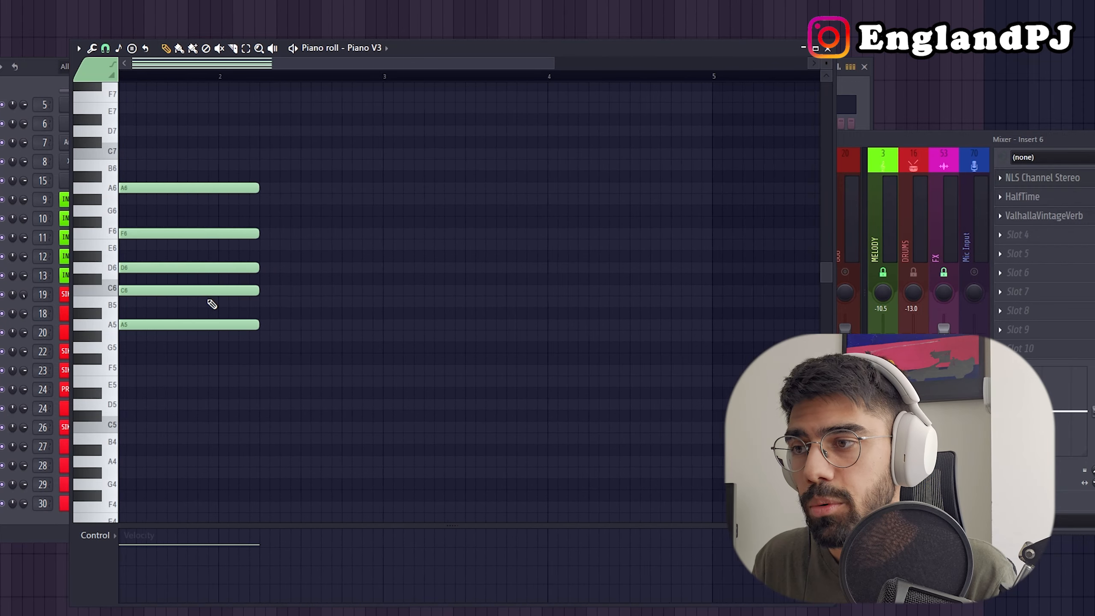
Stretch the five stacked notes A5, C6, D6, F6 and A6 to four bars long, ending at bar 5.
drag(310, 400, 186, 159)
scroll(186, 159, down, 2)
drag(265, 188, 589, 193)
scroll(589, 193, down, 2)
ctrl+click(270, 409)
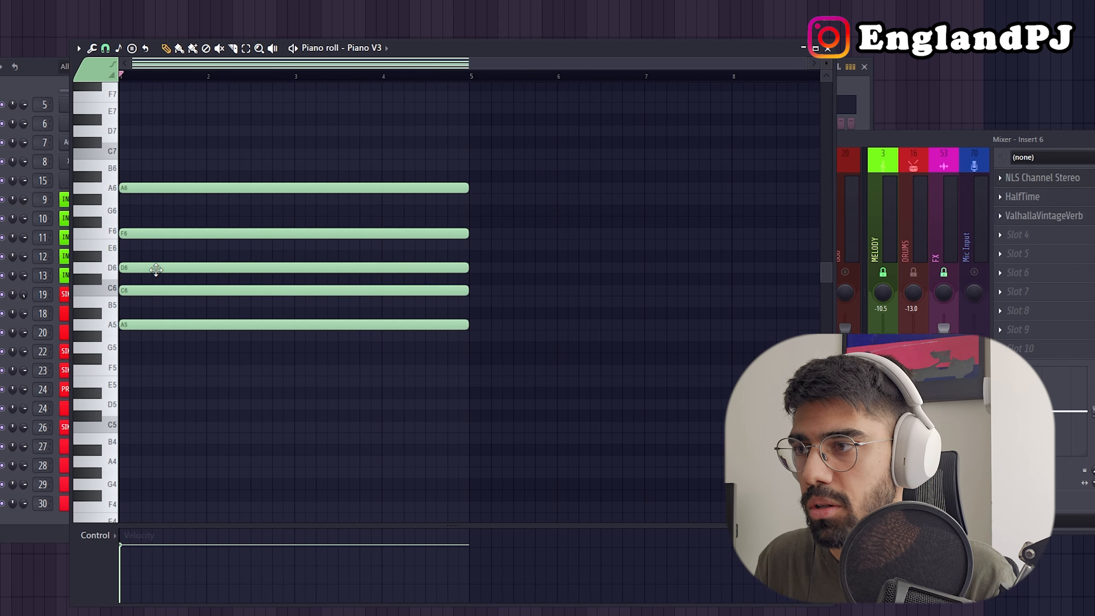
Stagger the middle notes, starting D6 at bar 2, C6 at bar 3 and F6 late in bar 3, and play them back.
drag(217, 267, 459, 231)
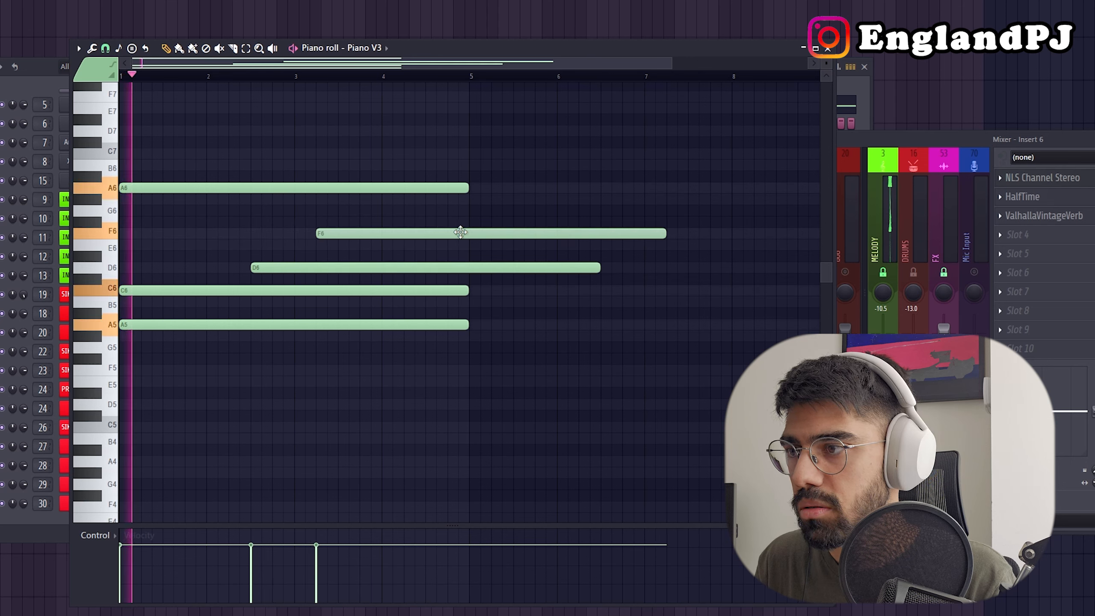
drag(226, 291, 398, 286)
drag(308, 268, 274, 268)
key(space)
key(space)
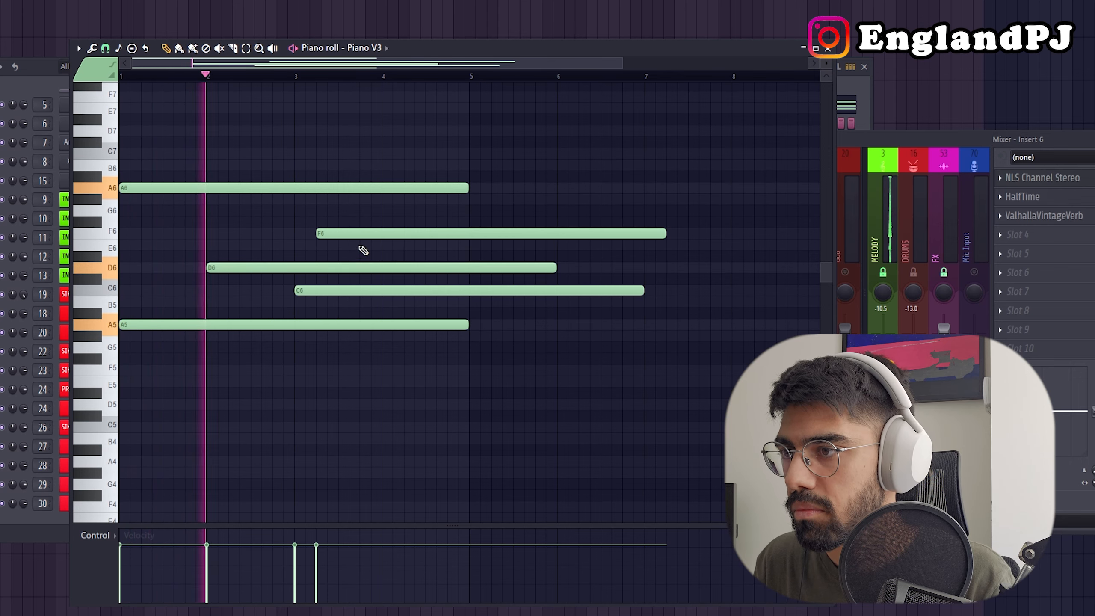
drag(362, 235, 405, 235)
scroll(196, 313, down, 3)
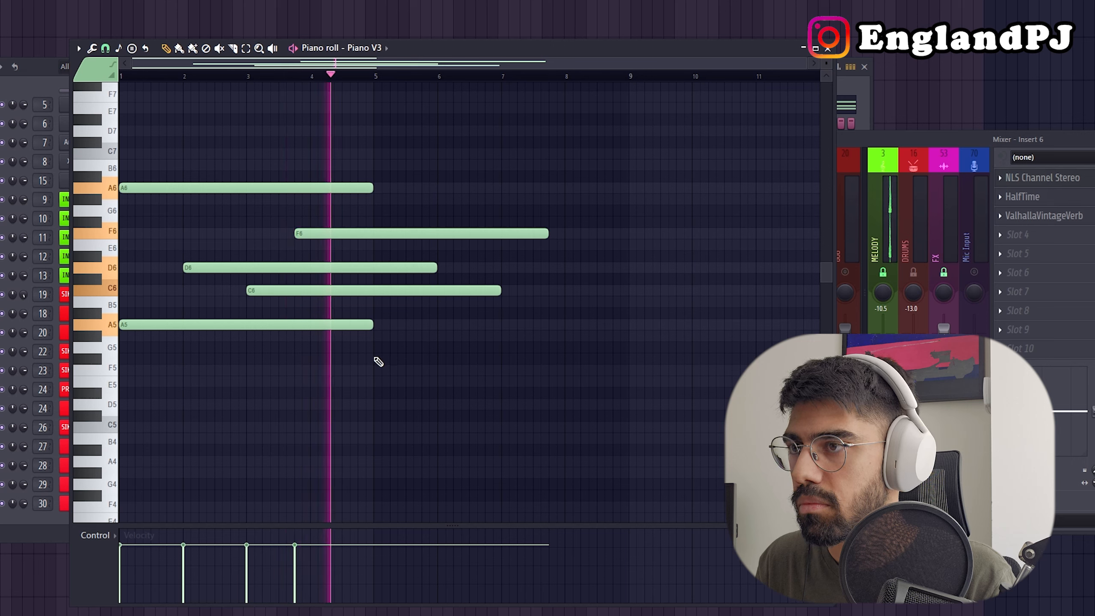
key(space)
Move the C6 note to start halfway through bar 2 and F6 to bar 3, and listen to the chord.
key(ctrl+a)
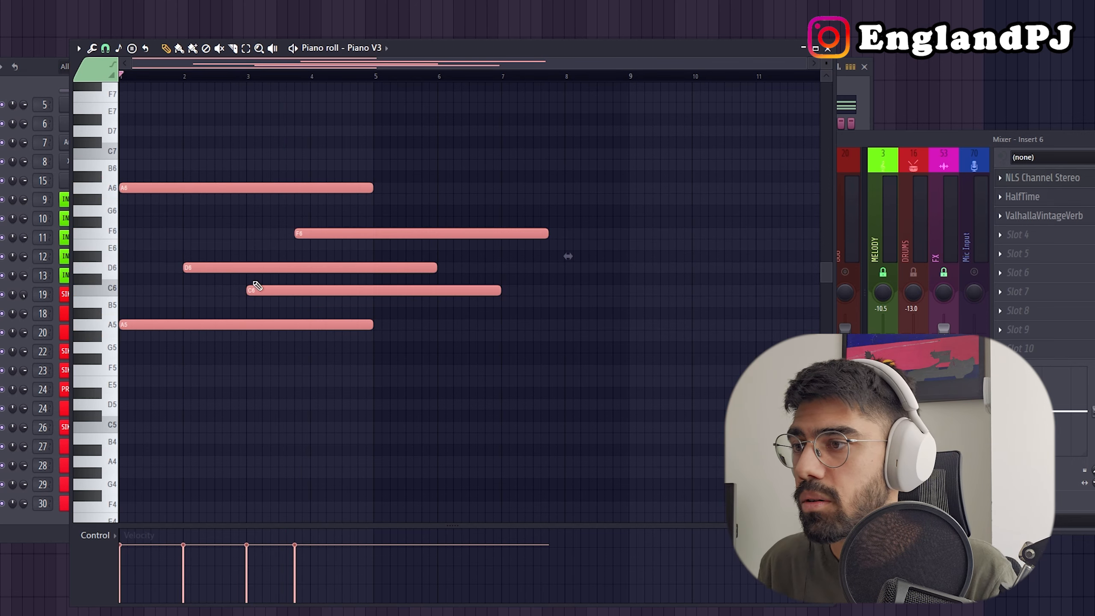
key(ctrl+d)
drag(237, 292, 242, 293)
key(space)
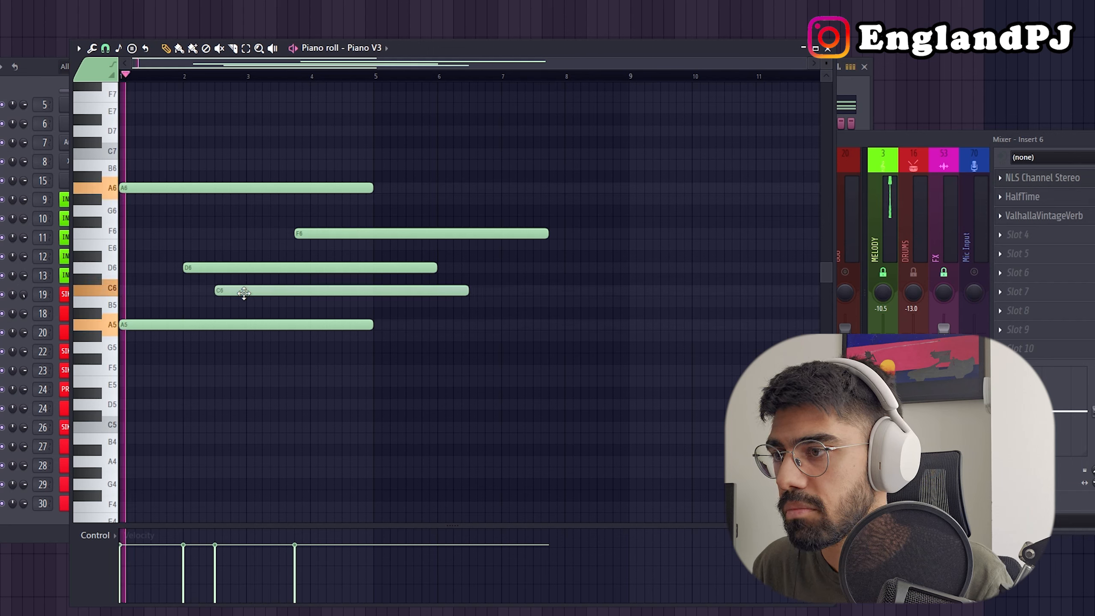
drag(319, 236, 271, 237)
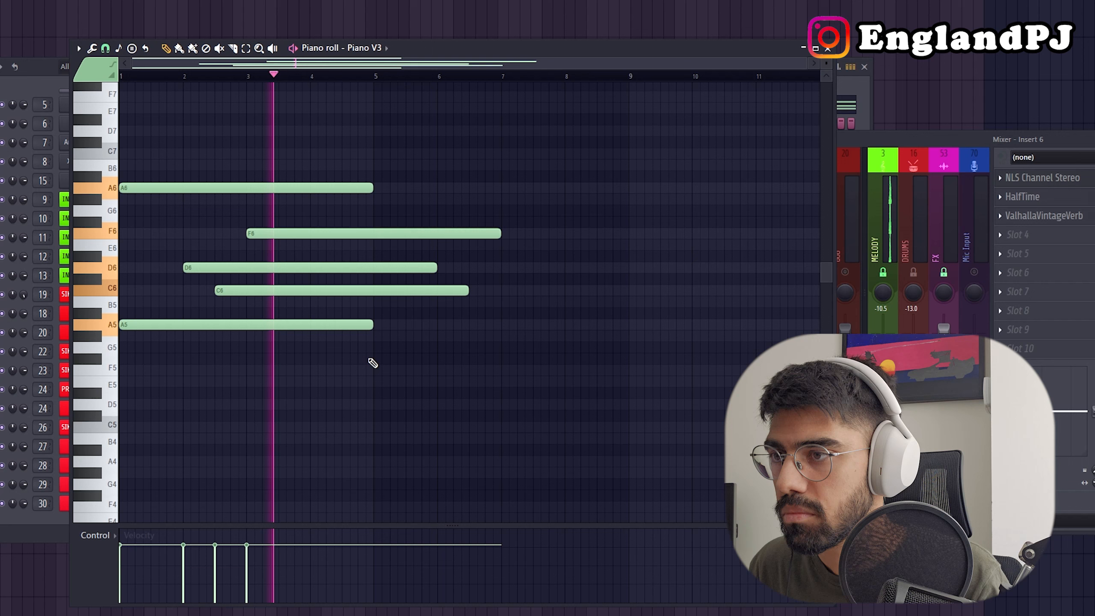
key(space)
Copy the outer A5 and A6 notes so the copies start at bar 5.
key(ctrl+a)
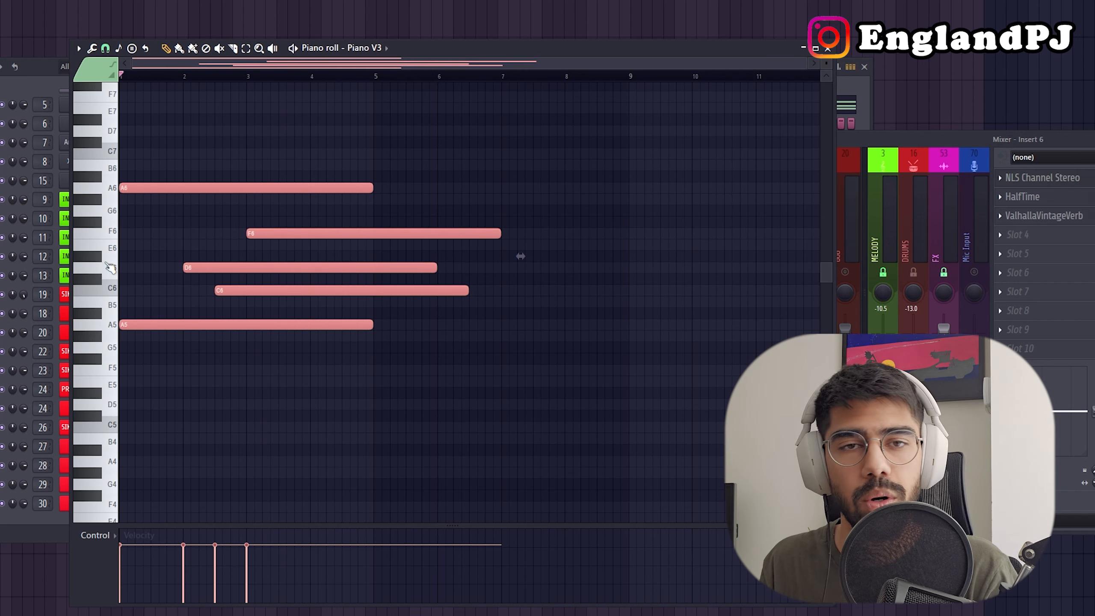
ctrl+click(354, 429)
drag(246, 420, 223, 127)
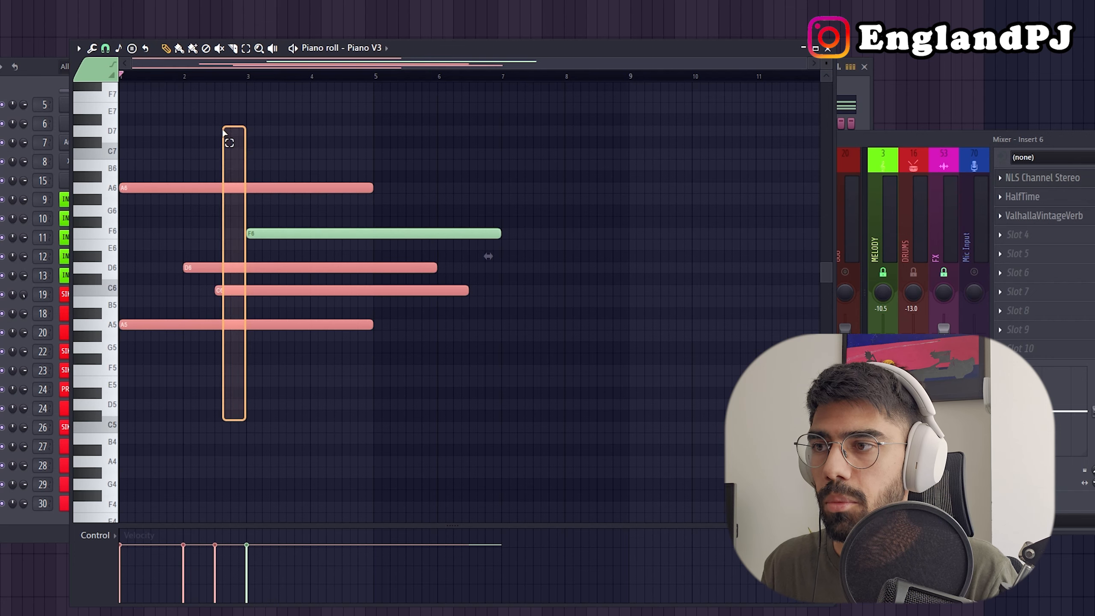
scroll(301, 337, up, 1)
mouse_move(166, 382)
mouse_down()
mouse_move(142, 183)
mouse_move(440, 194)
mouse_move(426, 201)
mouse_up()
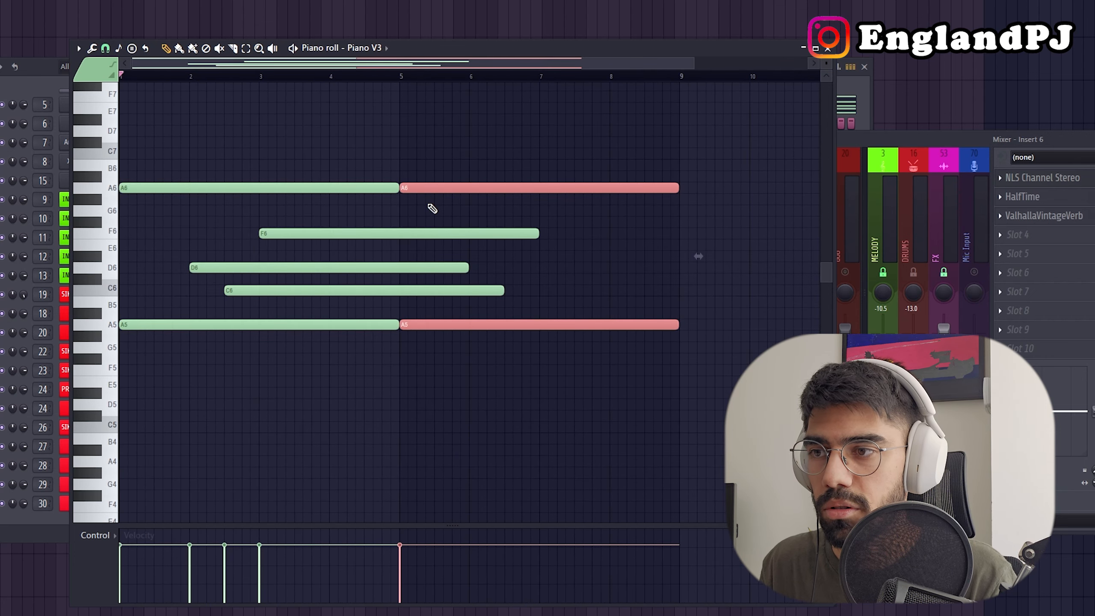
Transpose the two copied notes down four semitones to F5 and F6.
key(Down)
key(Down)
key(Down)
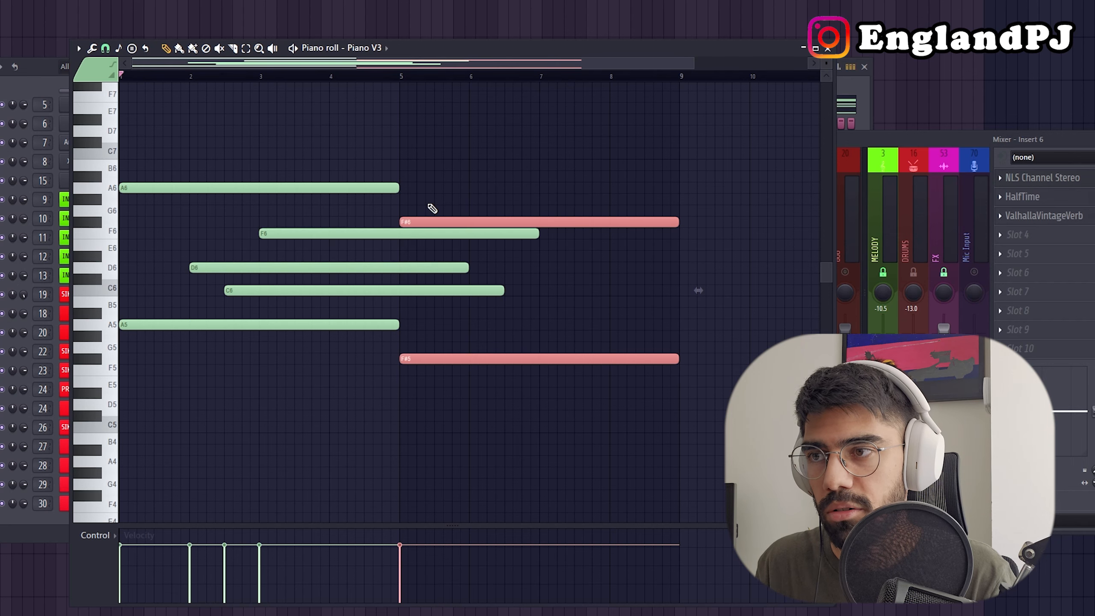
key(Down)
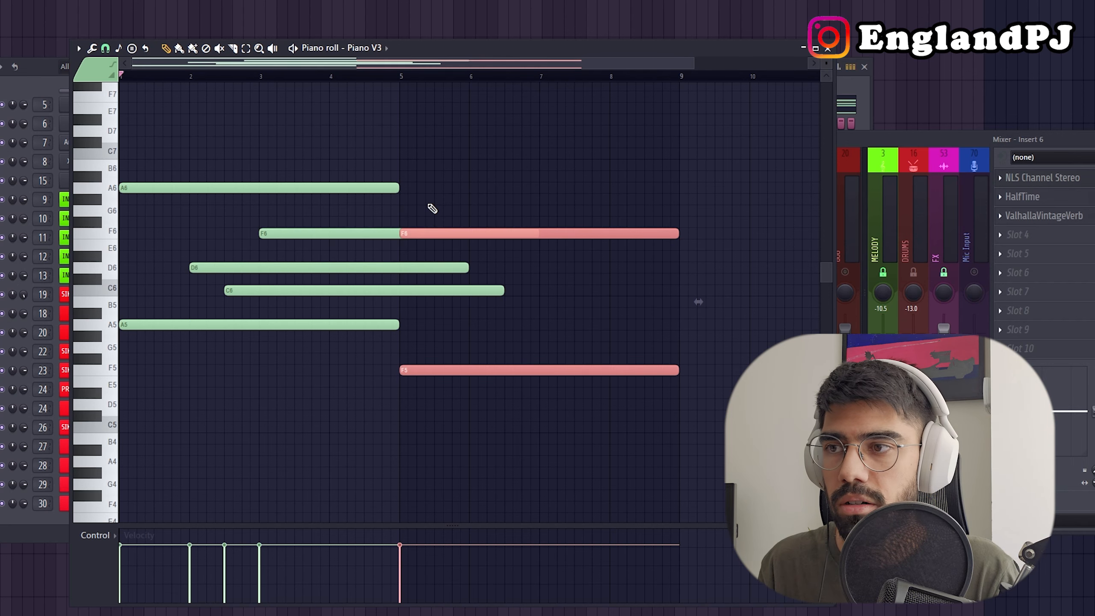
Shorten the staggered D6, C6 and F6 notes to two bars and copy them under the second chord as B5, A5 and D6.
drag(311, 230, 316, 306)
drag(507, 298, 415, 299)
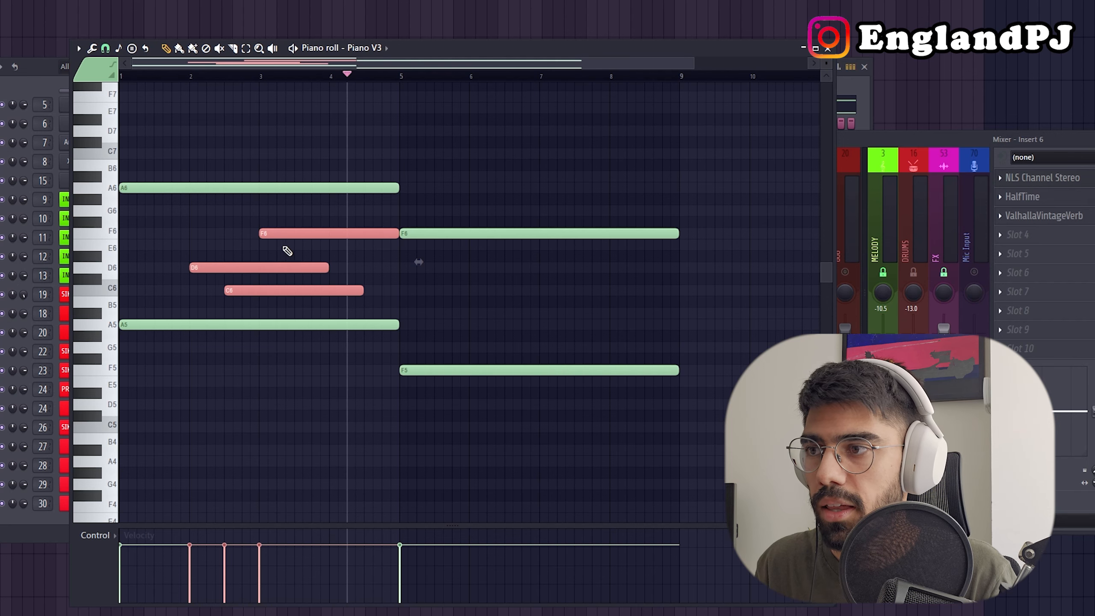
drag(259, 267, 557, 299)
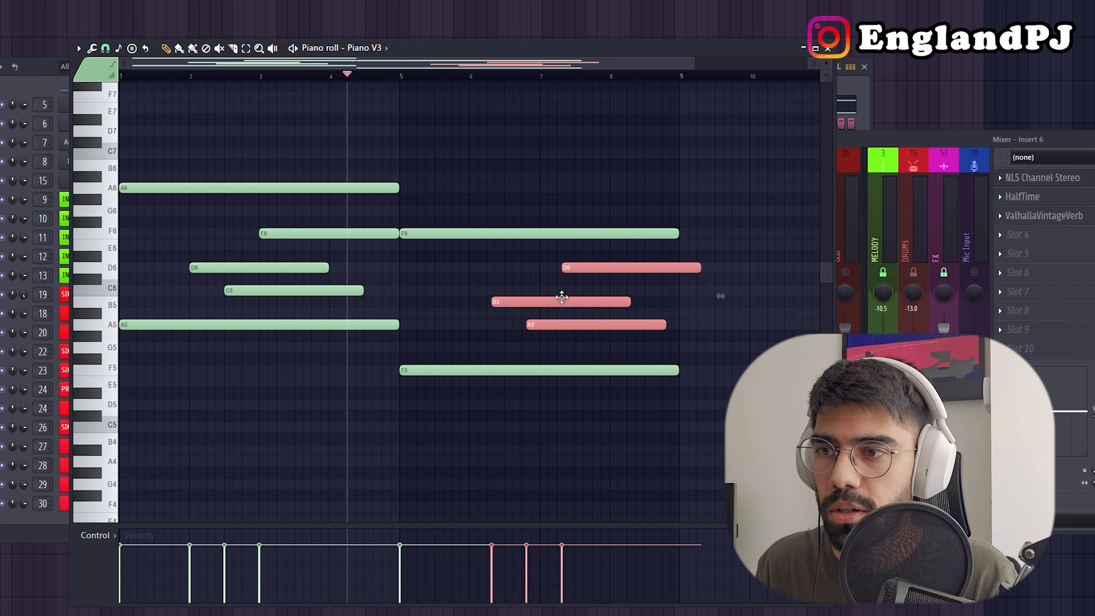
click(530, 273)
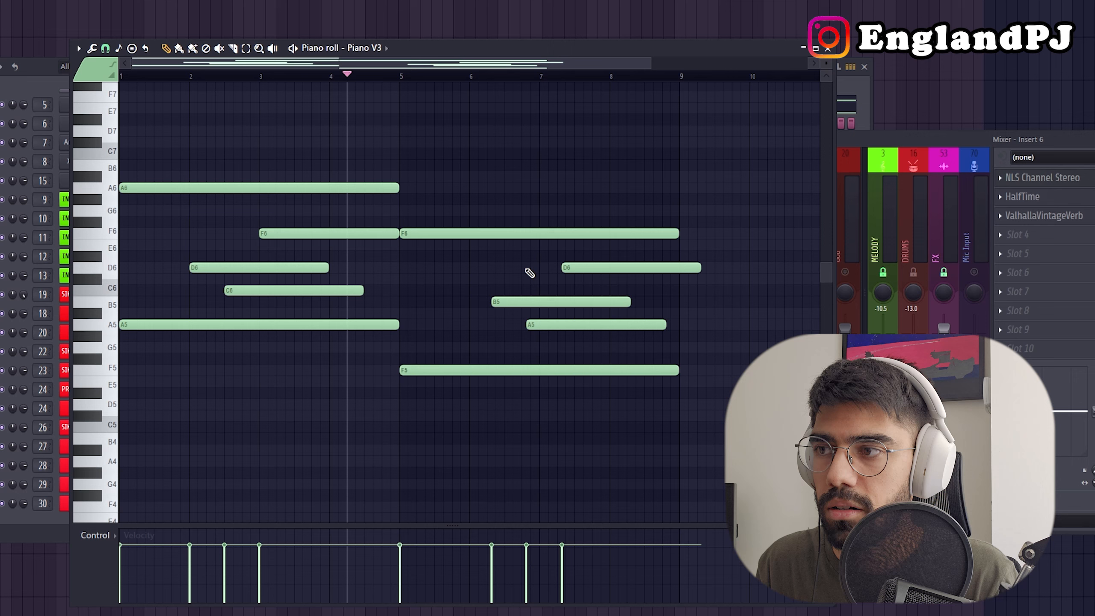
Raise the B5 note in the second chord to C6 and play back both chords.
click(468, 310)
drag(501, 302, 503, 290)
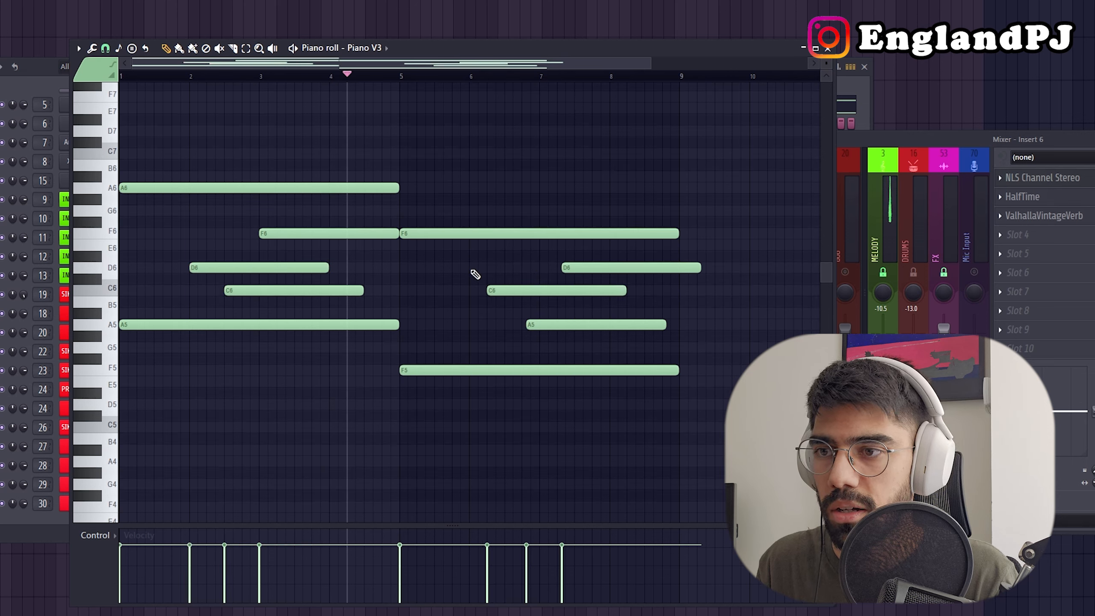
key(space)
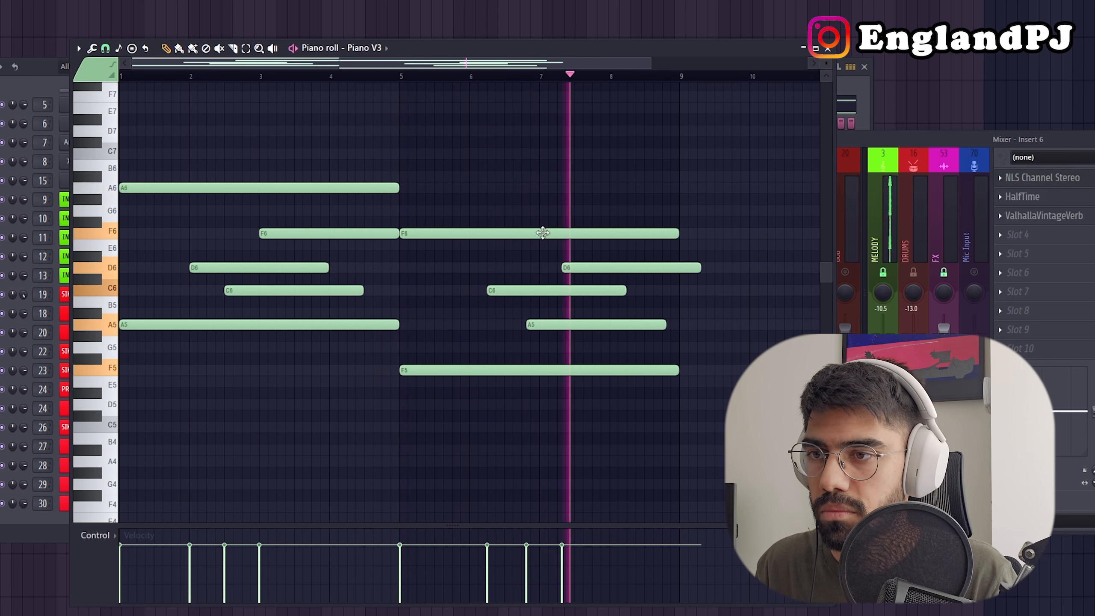
key(space)
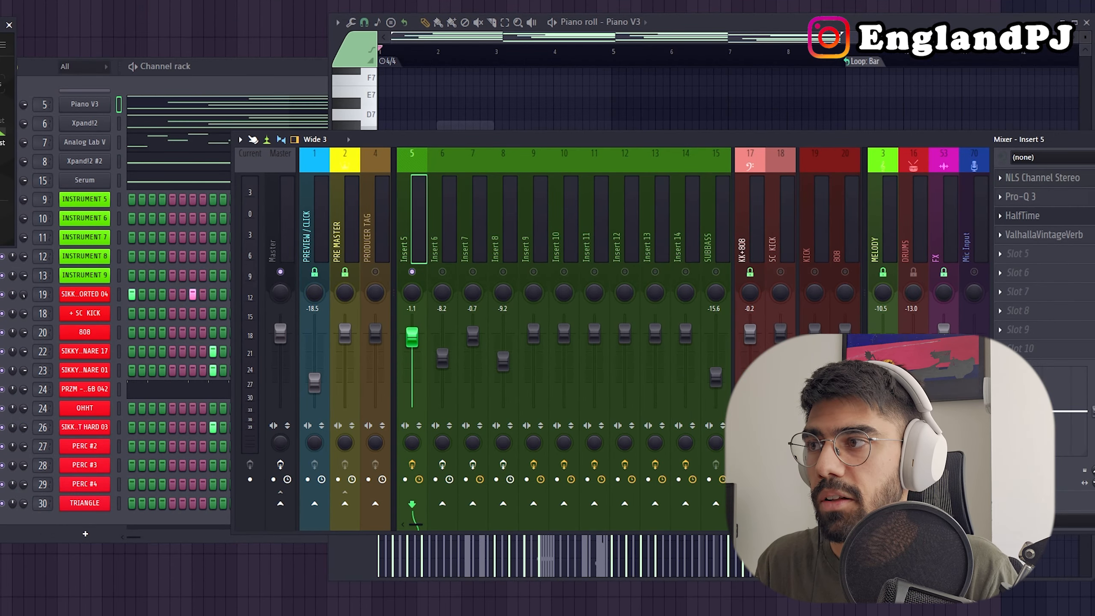
Examine the ValhallaVintageVerb settings on Insert 5, close the plugin and start playback.
drag(1, 25, 615, 77)
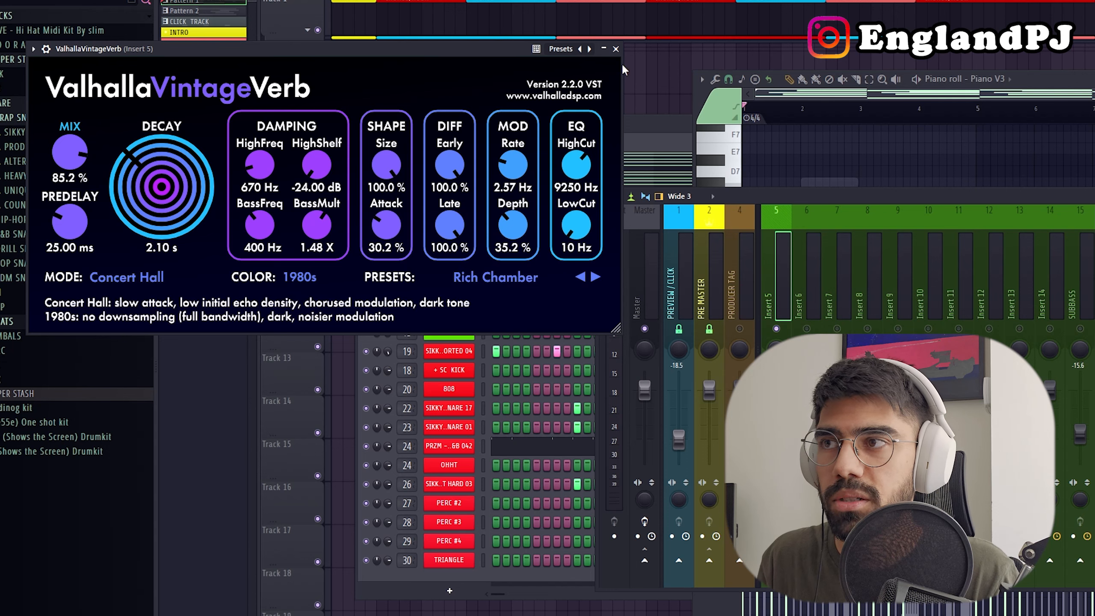
click(616, 49)
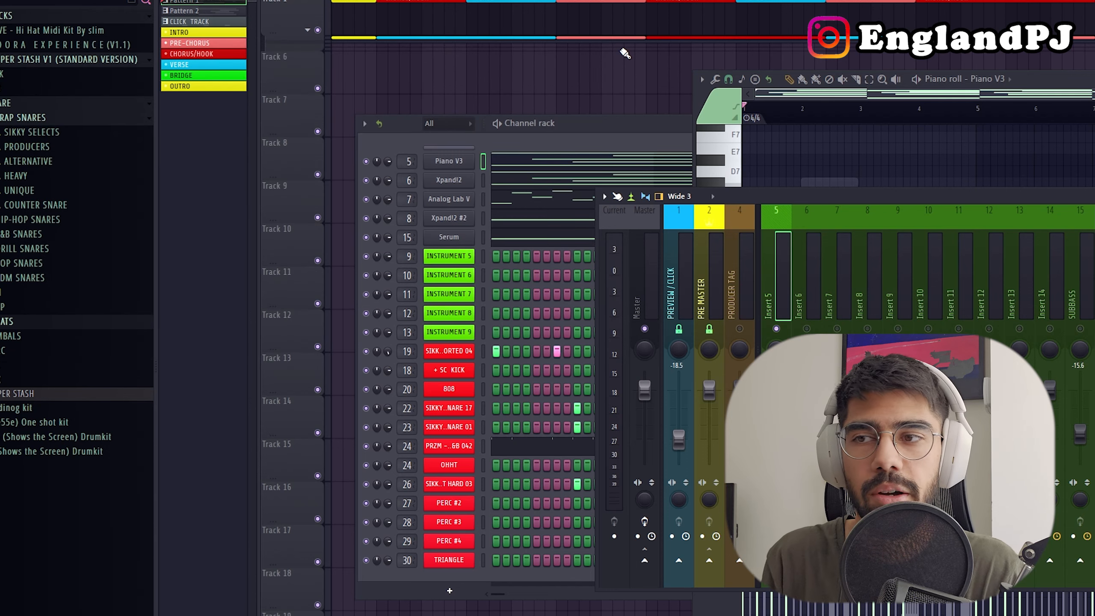
key(space)
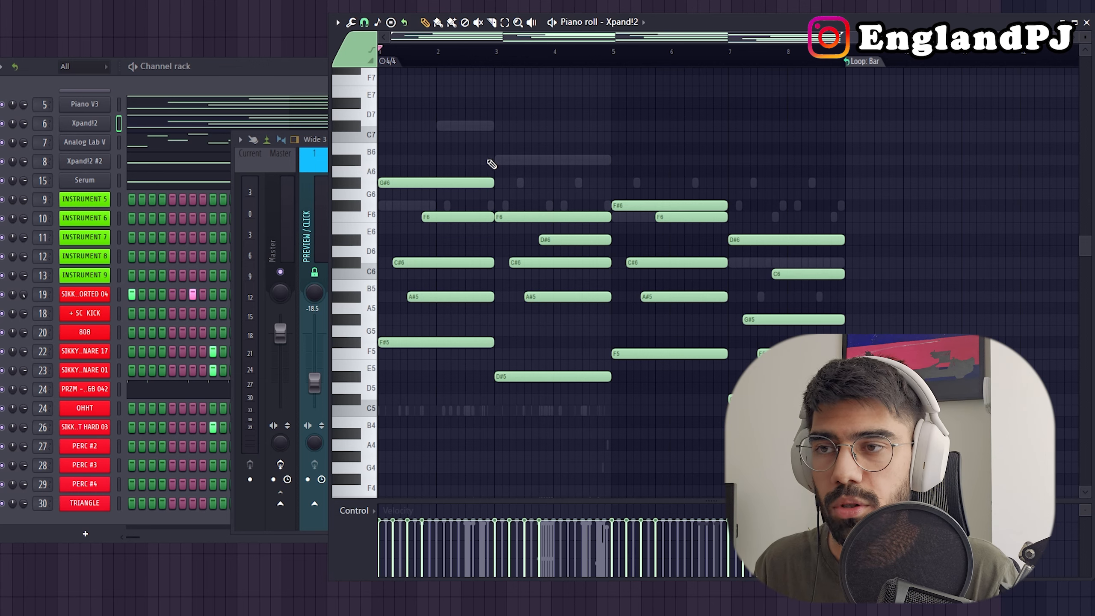
Play the Xpand!2 pattern and raise its C6 note near the end of the pattern to C#6.
key(space)
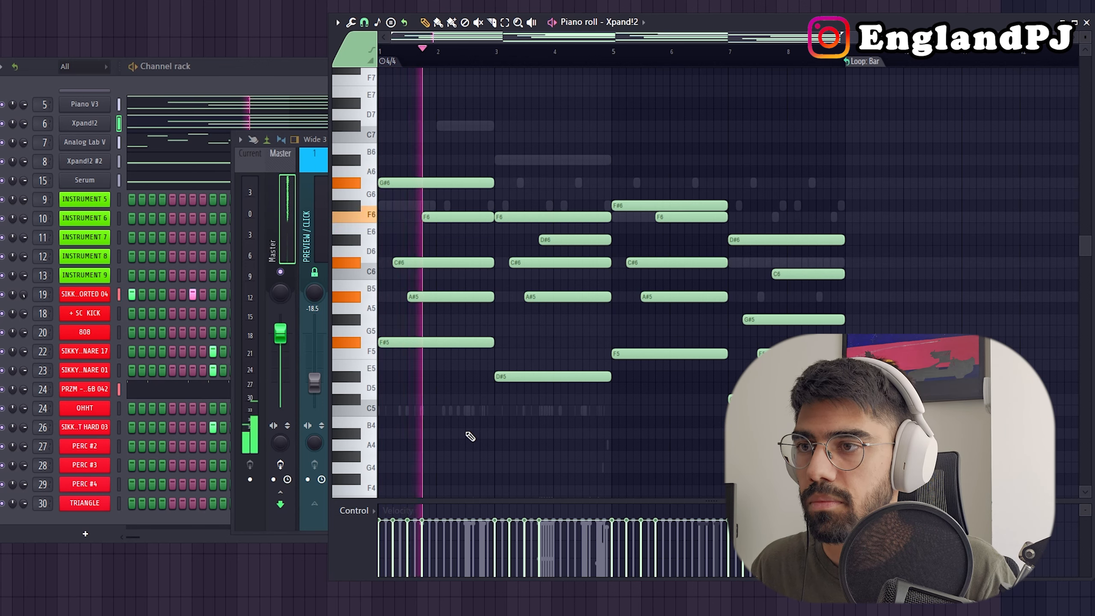
drag(812, 274, 811, 262)
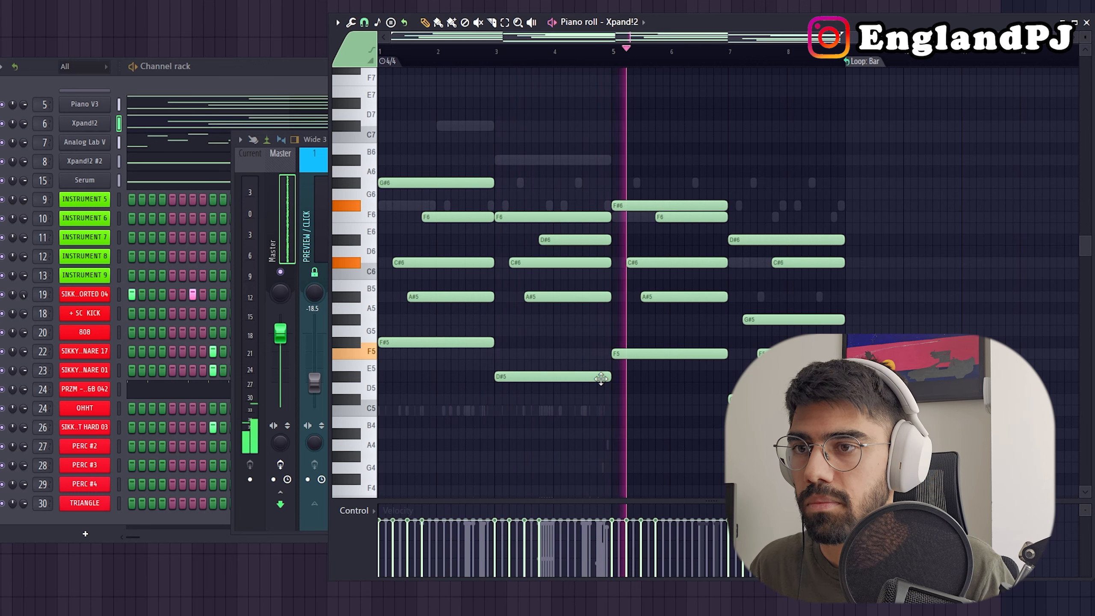
Select mixer Insert 6, examine its HalfTime plugin settings and close the plugin window.
click(318, 223)
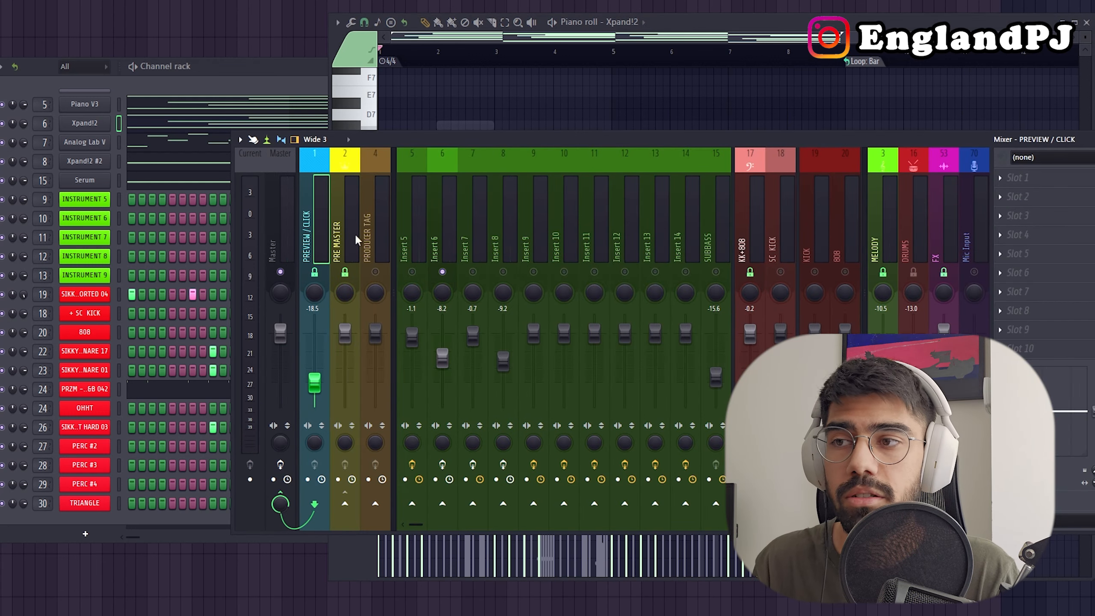
click(451, 244)
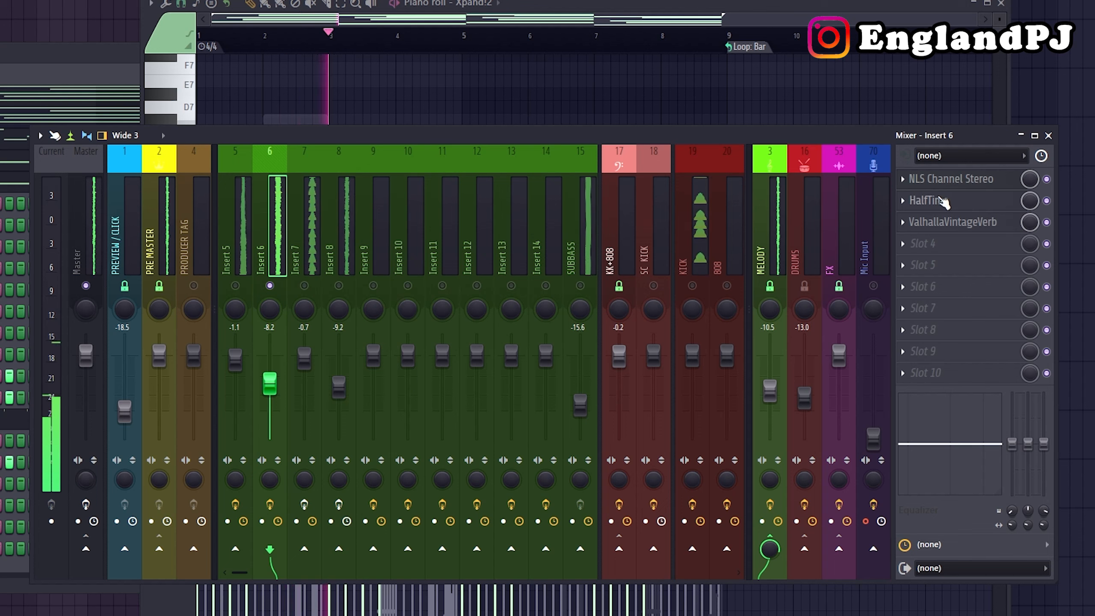
click(927, 200)
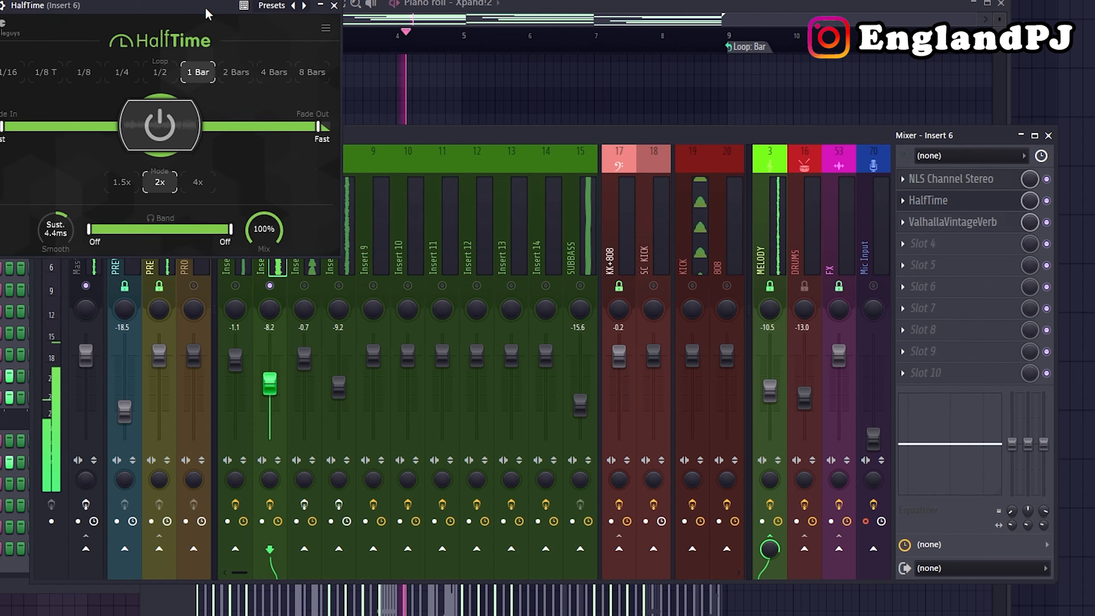
click(324, 1)
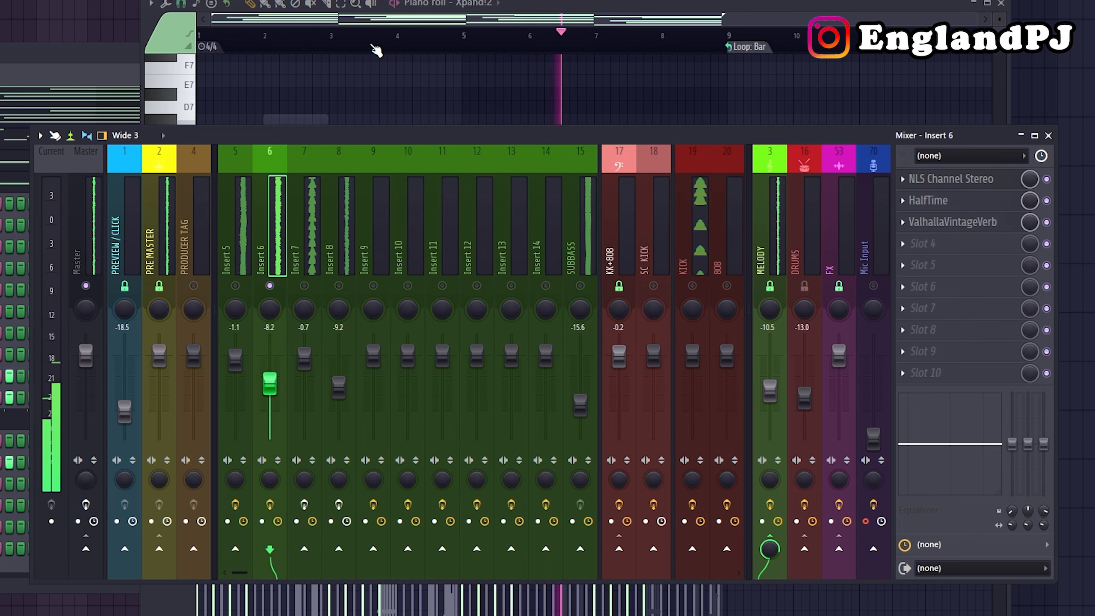
Play back mixer Inserts 5 and 6 together to hear the piano chords layered with the Xpand!2 sound.
click(518, 103)
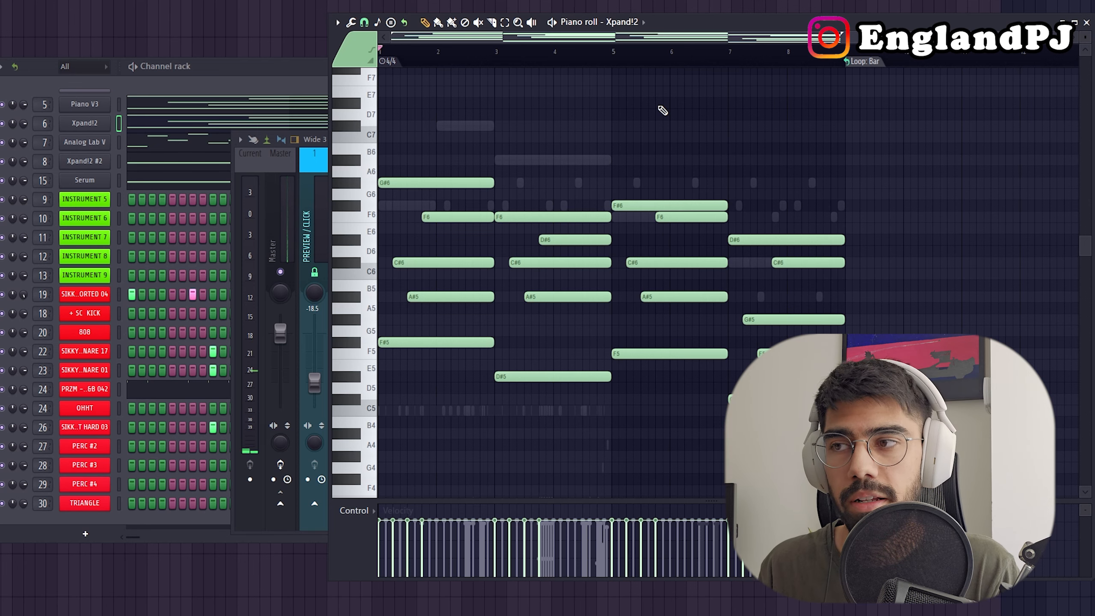
click(322, 184)
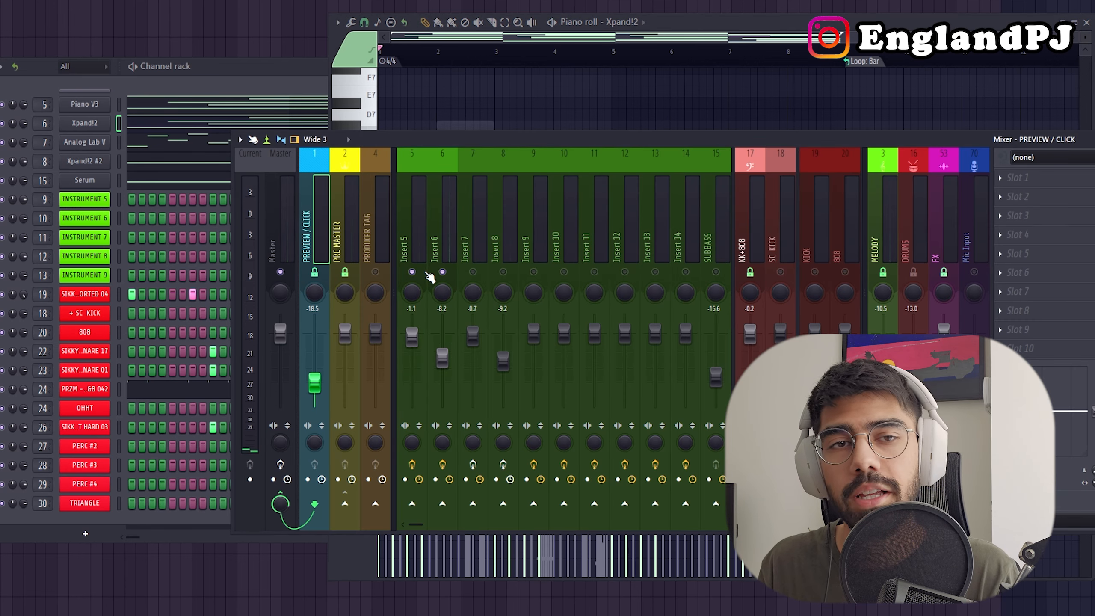
key(space)
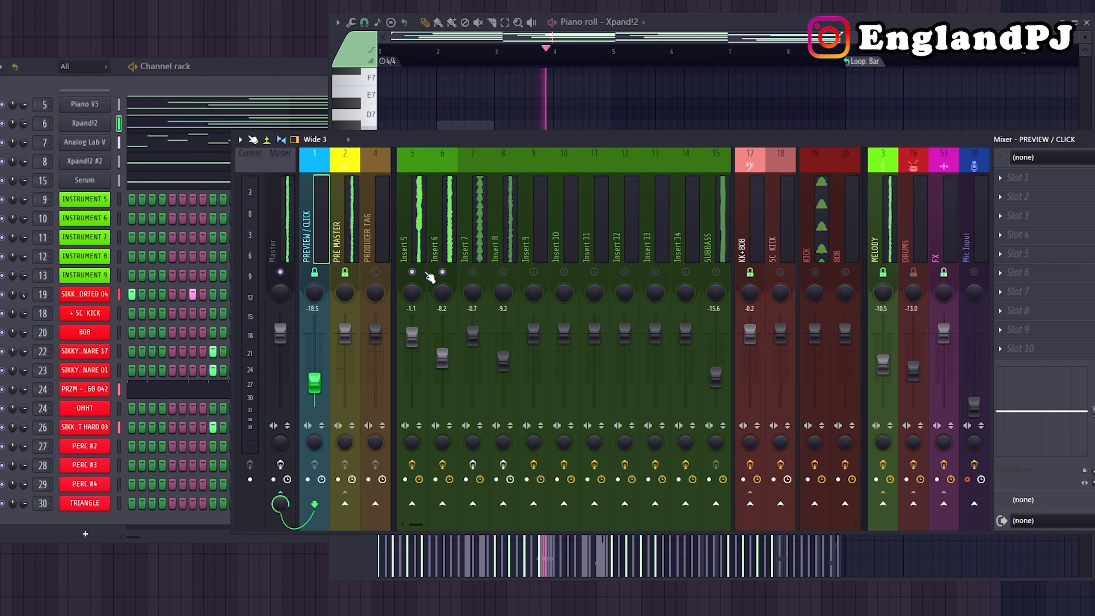
key(space)
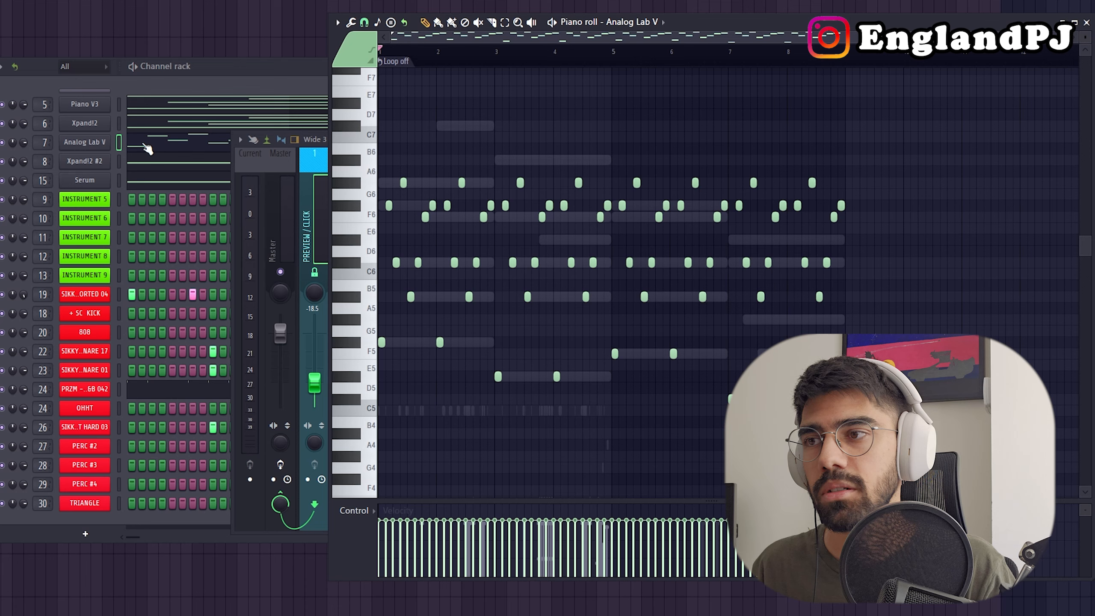
Examine the Analog Lab V arpeggio in the piano roll, marking its first-bar notes, and play back the pattern.
scroll(552, 381, up, 3)
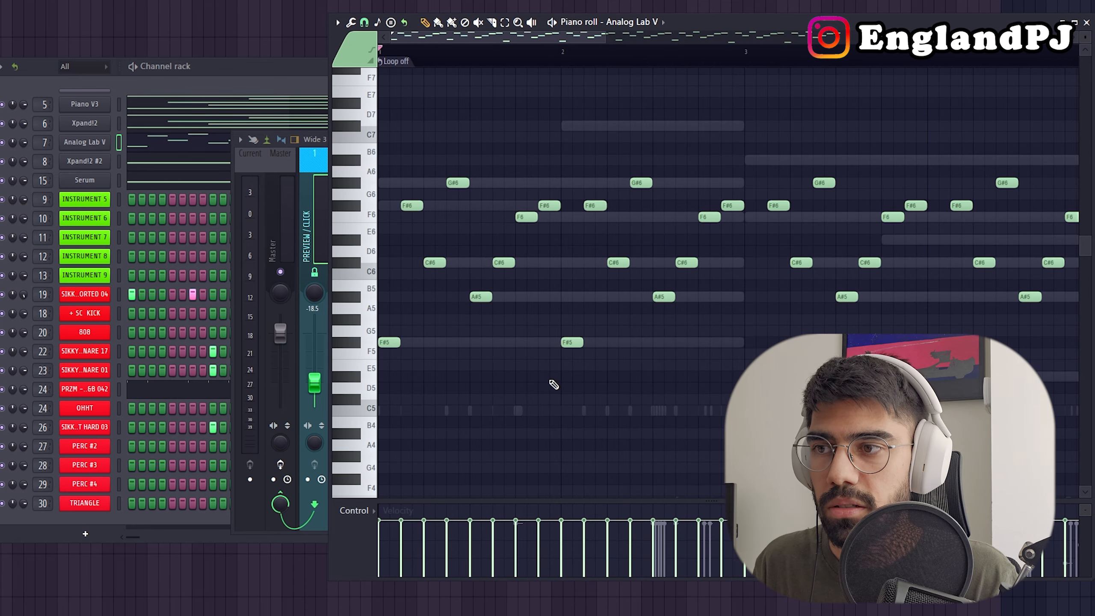
drag(556, 386, 378, 155)
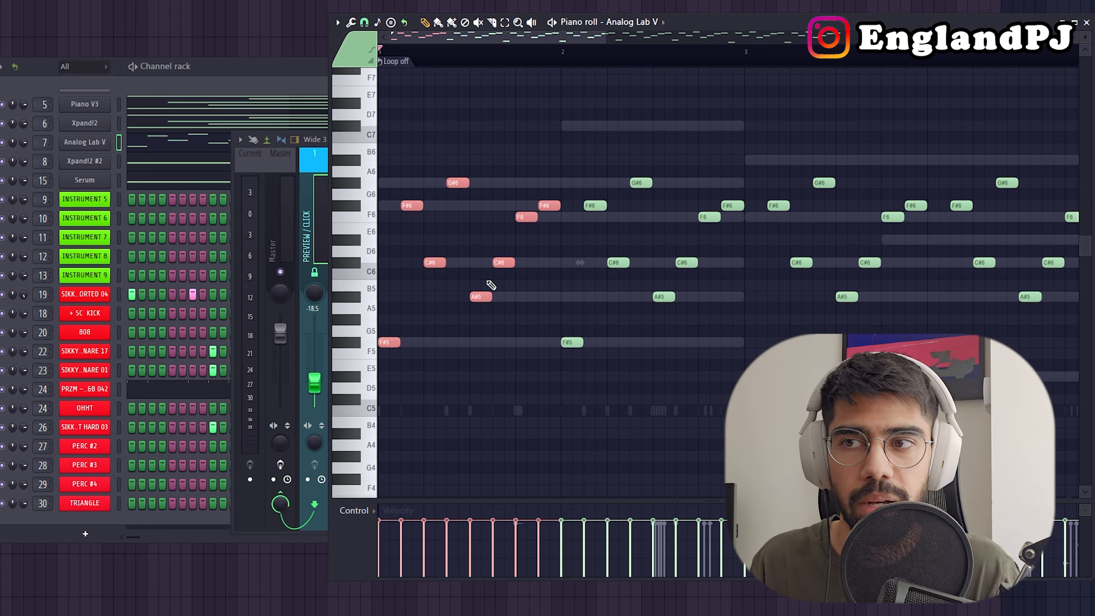
key(F9)
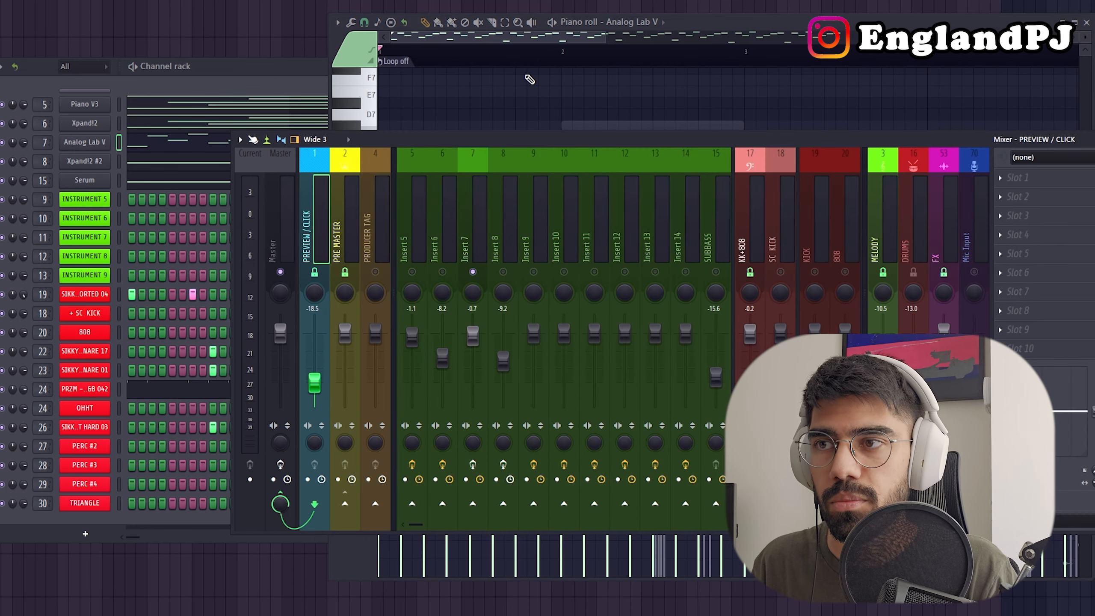
click(530, 79)
key(space)
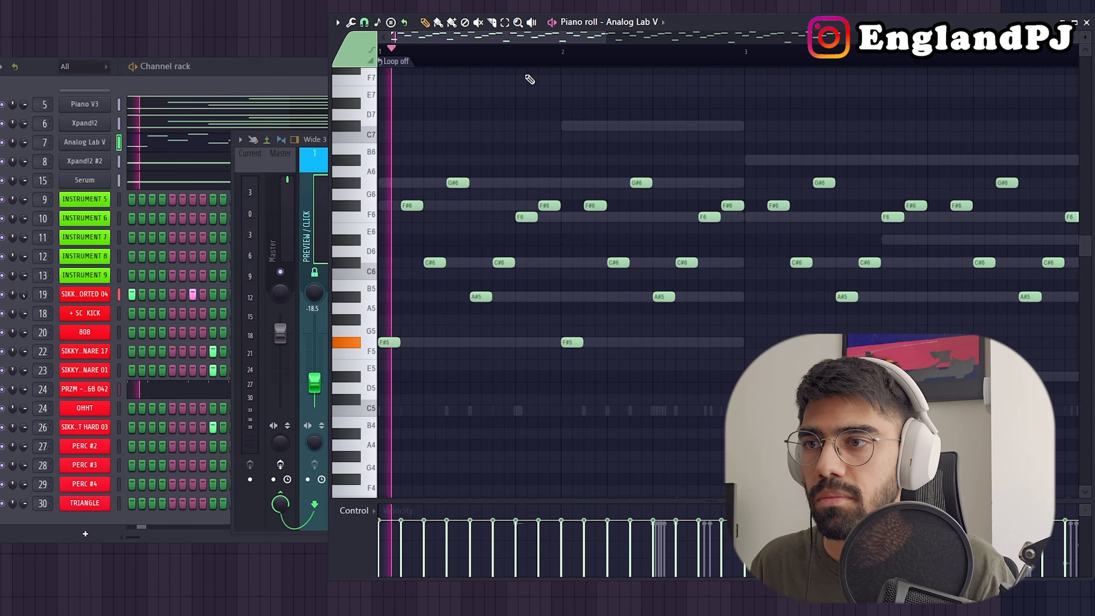
scroll(509, 354, down, 3)
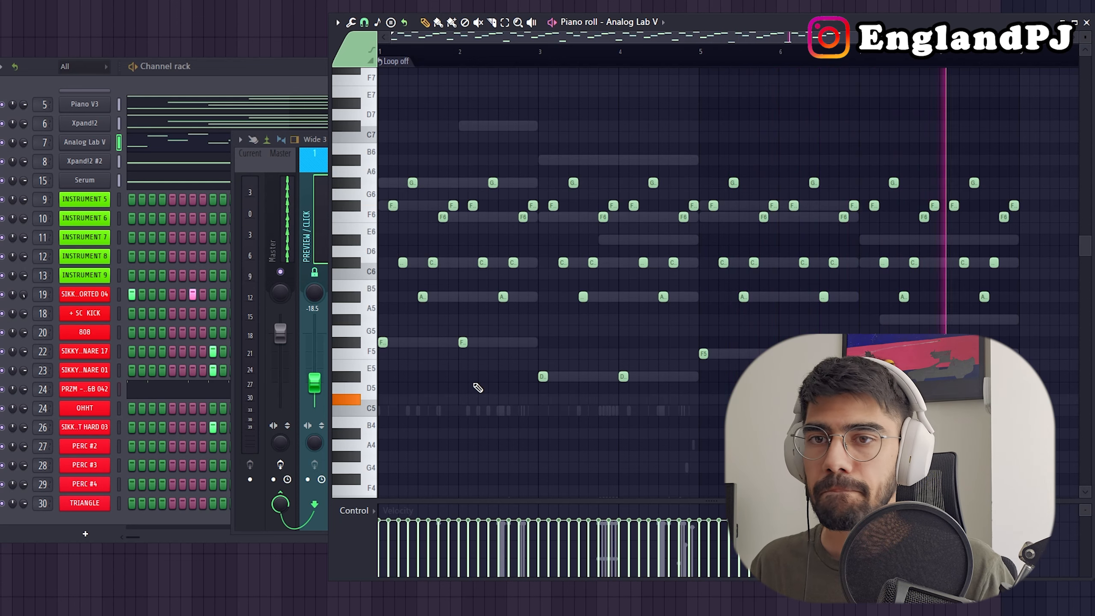
key(space)
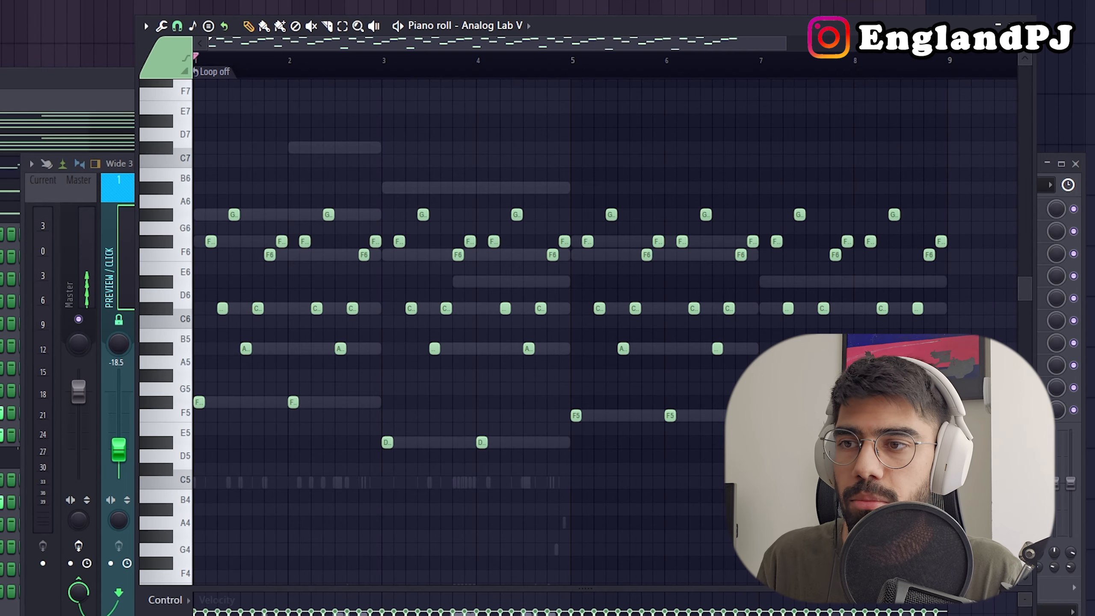
Mark the arpeggio's upper notes and its low root notes under each chord, then examine the piano roll options.
drag(370, 406, 197, 149)
drag(321, 406, 197, 371)
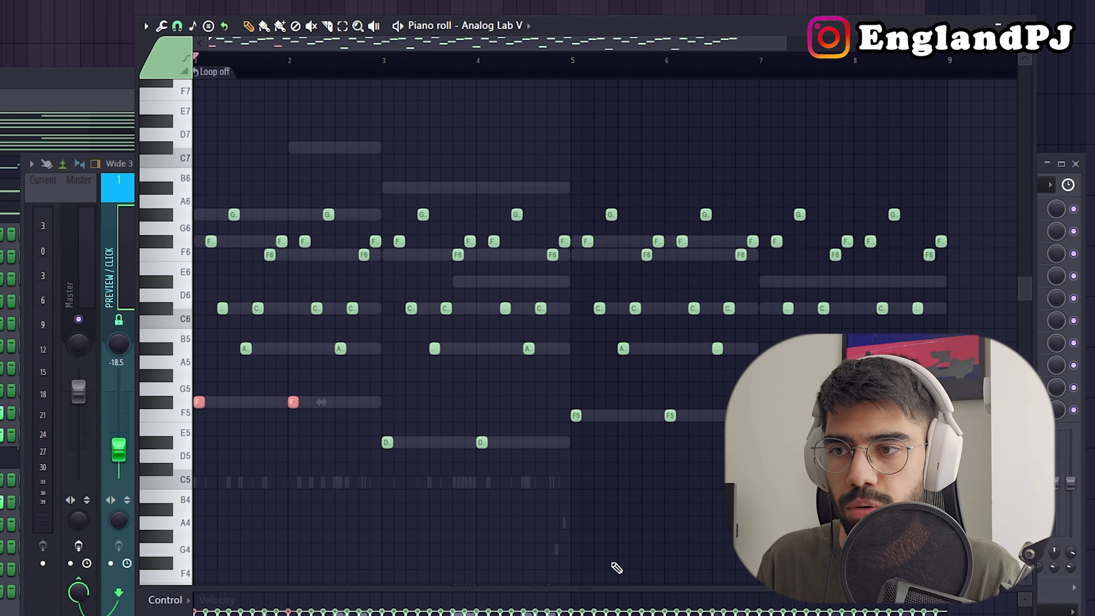
drag(339, 409, 552, 476)
drag(562, 396, 733, 450)
key(ctrl+b)
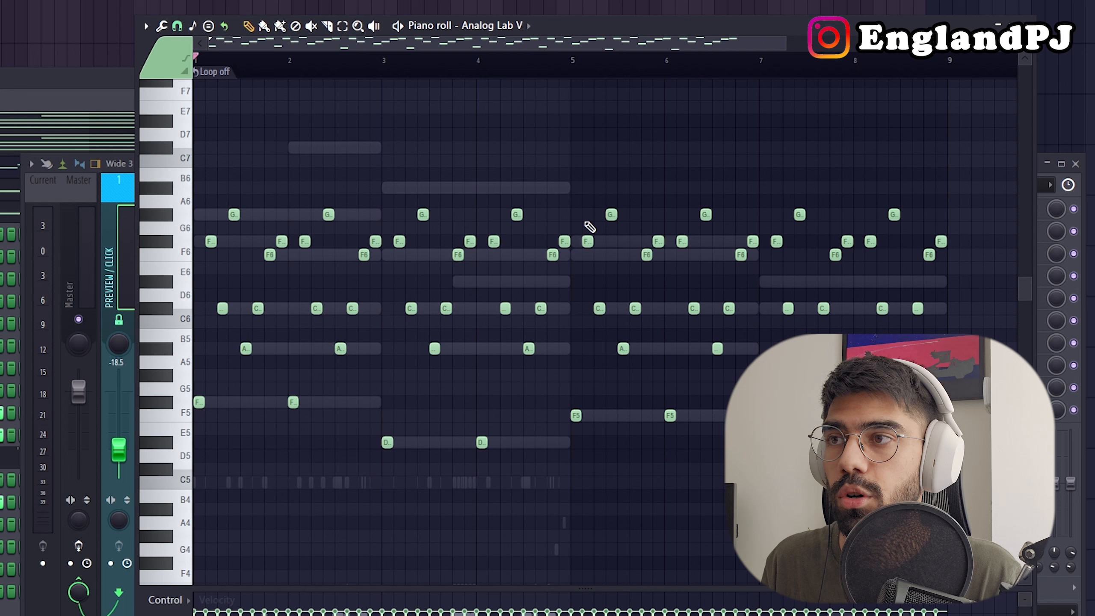
click(146, 26)
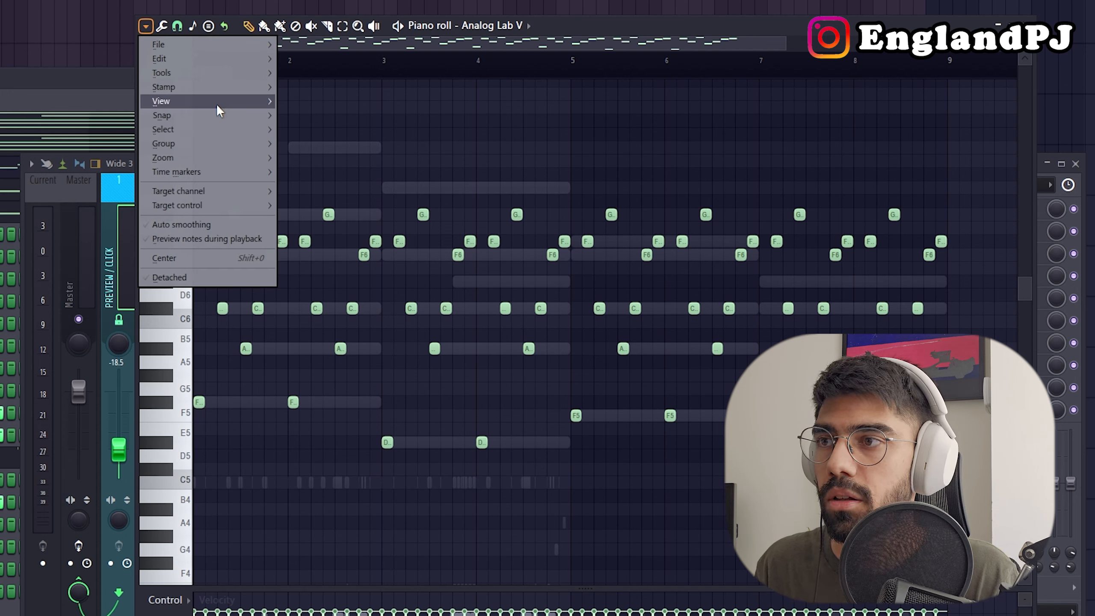
mouse_move(218, 99)
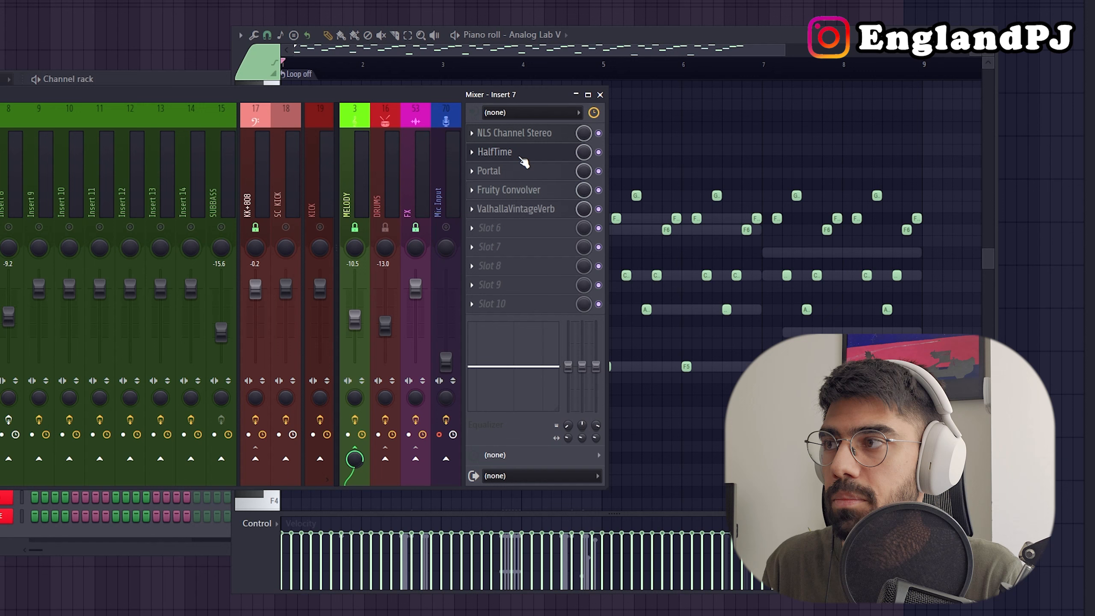
Examine the HalfTime and Portal settings on mixer Insert 7 and close the Portal plugin.
click(520, 156)
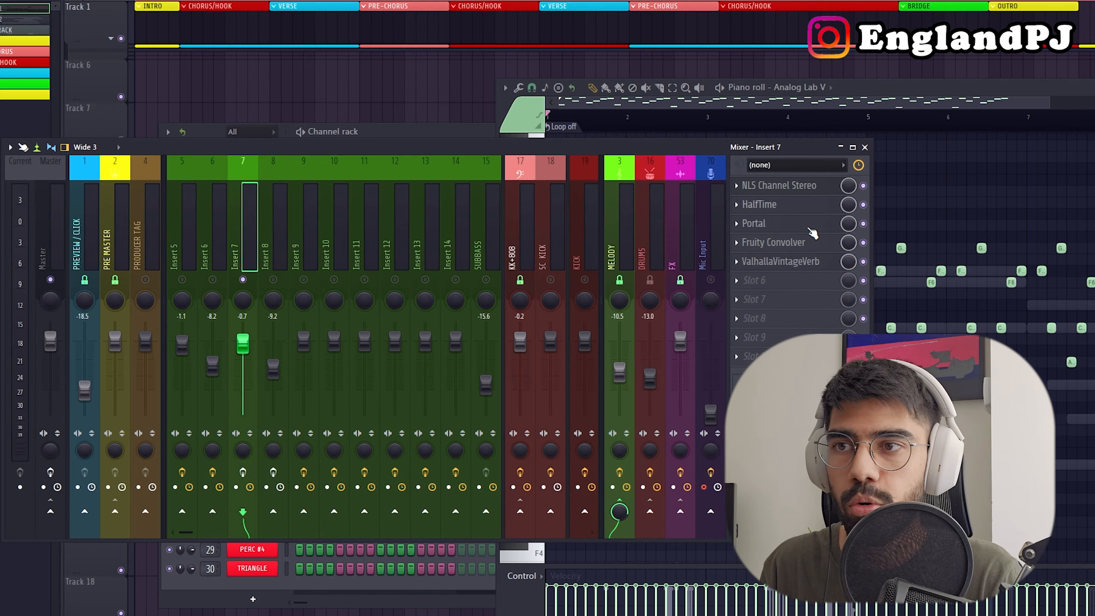
click(759, 223)
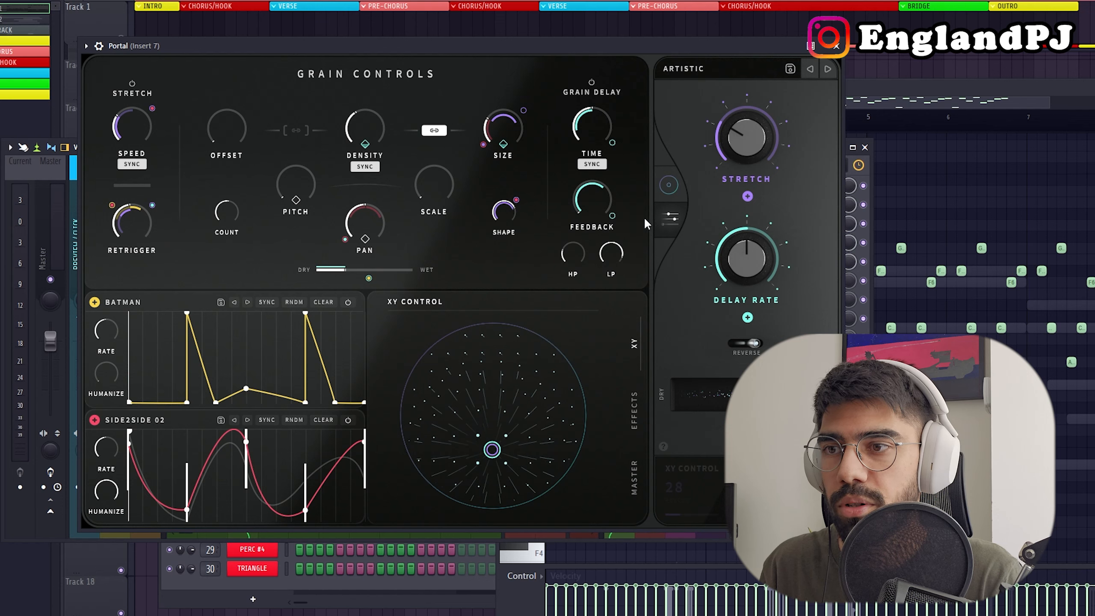
click(836, 46)
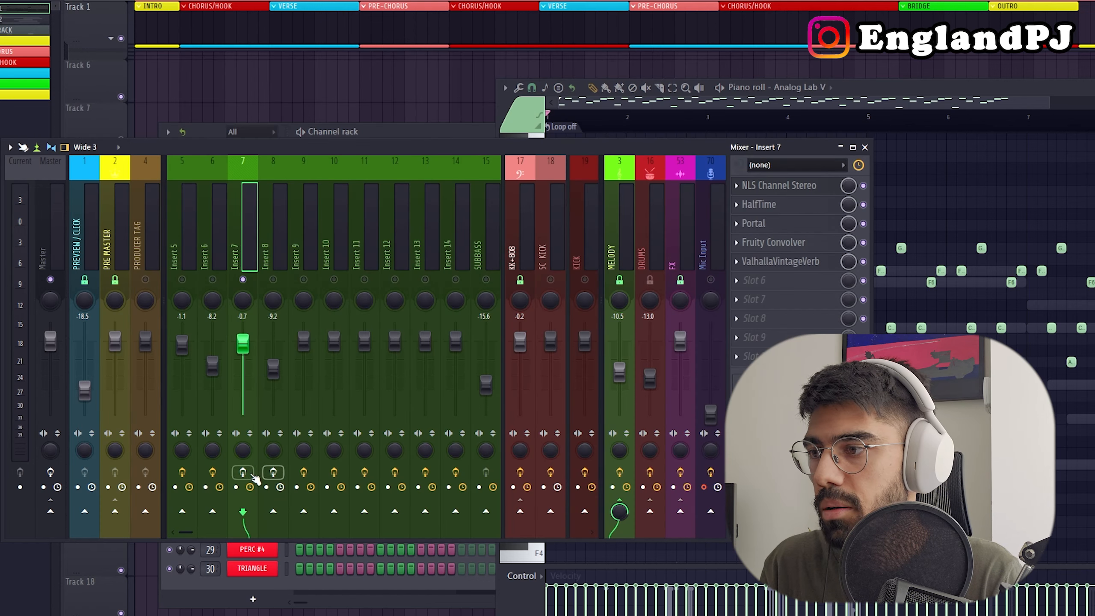
Play the arpeggio through Insert 7 with Fruity Convolver and ValhallaVintageVerb switched off.
click(245, 472)
key(space)
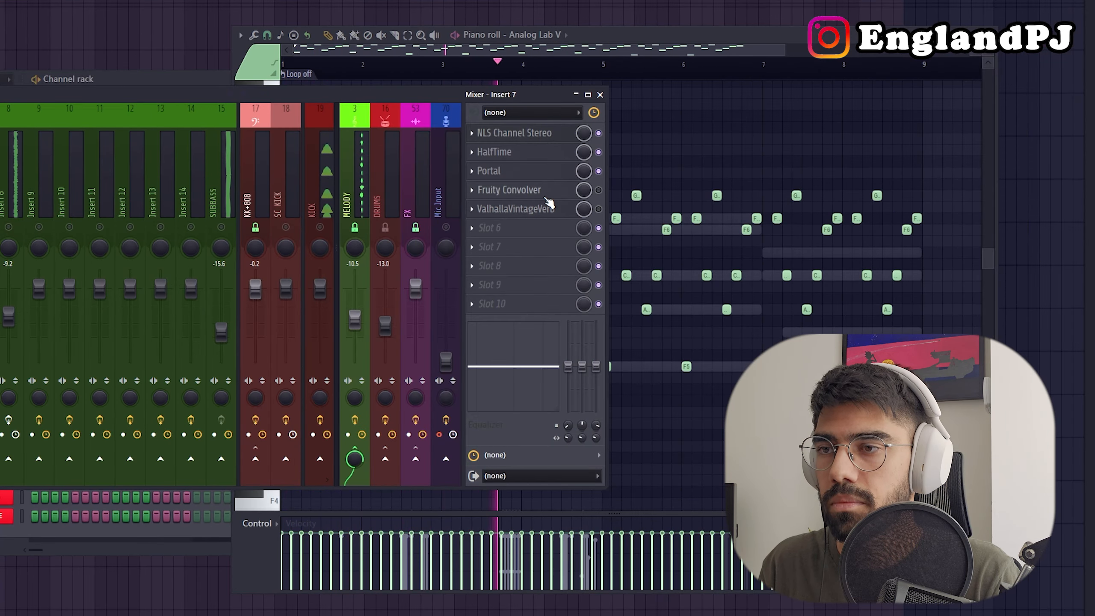
key(space)
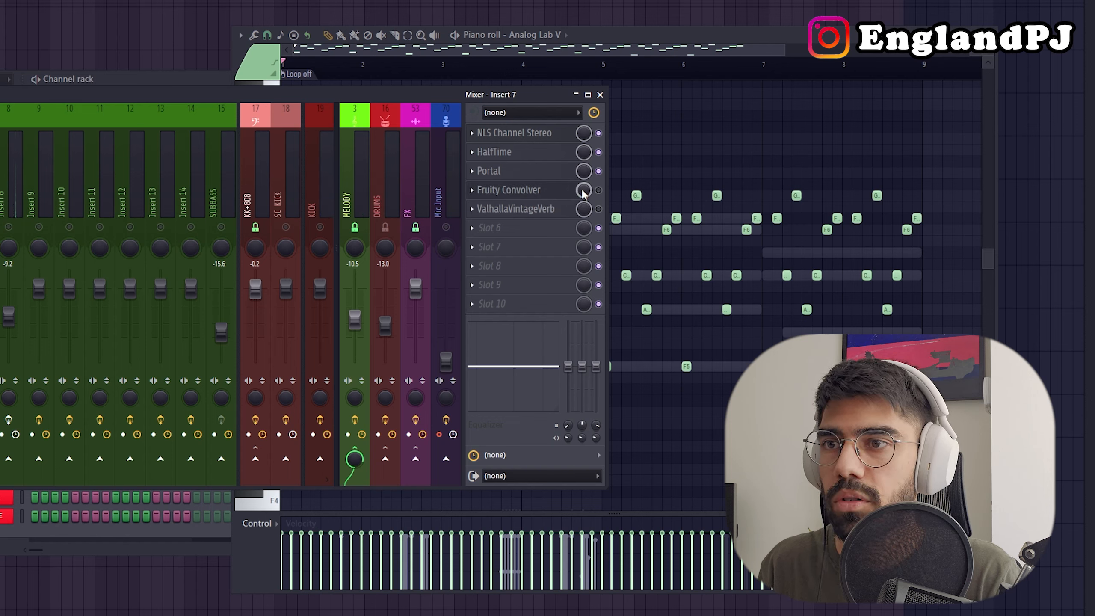
Examine the Fruity Convolver settings on Insert 7 and close the plugin window.
click(509, 190)
drag(340, 106, 389, 117)
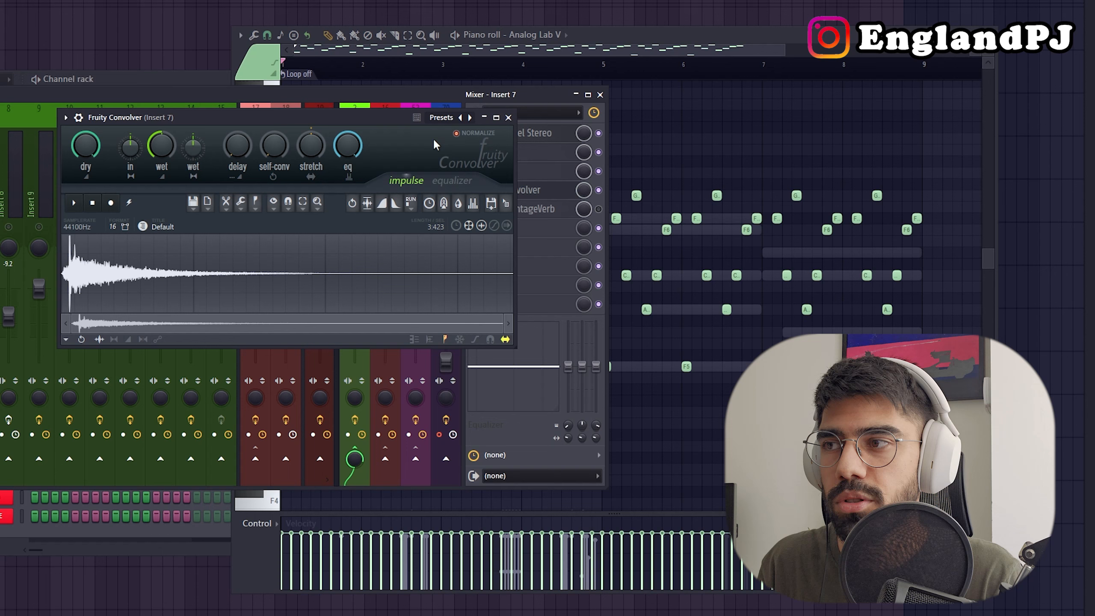
click(508, 118)
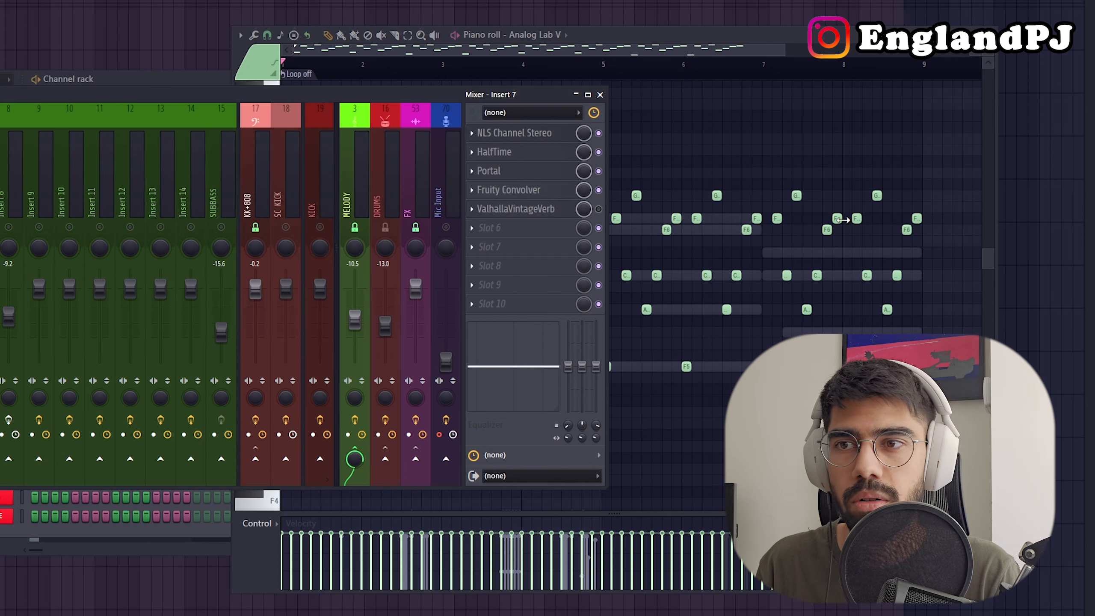
Play back Insert 7 with Fruity Convolver enabled, and again with ValhallaVintageVerb enabled as well.
key(space)
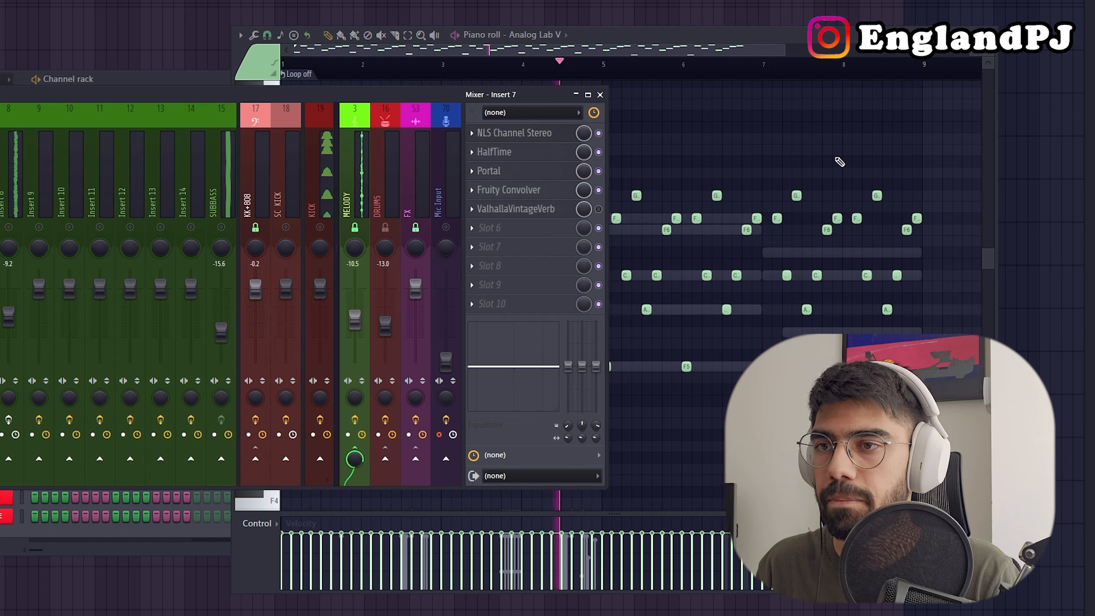
key(space)
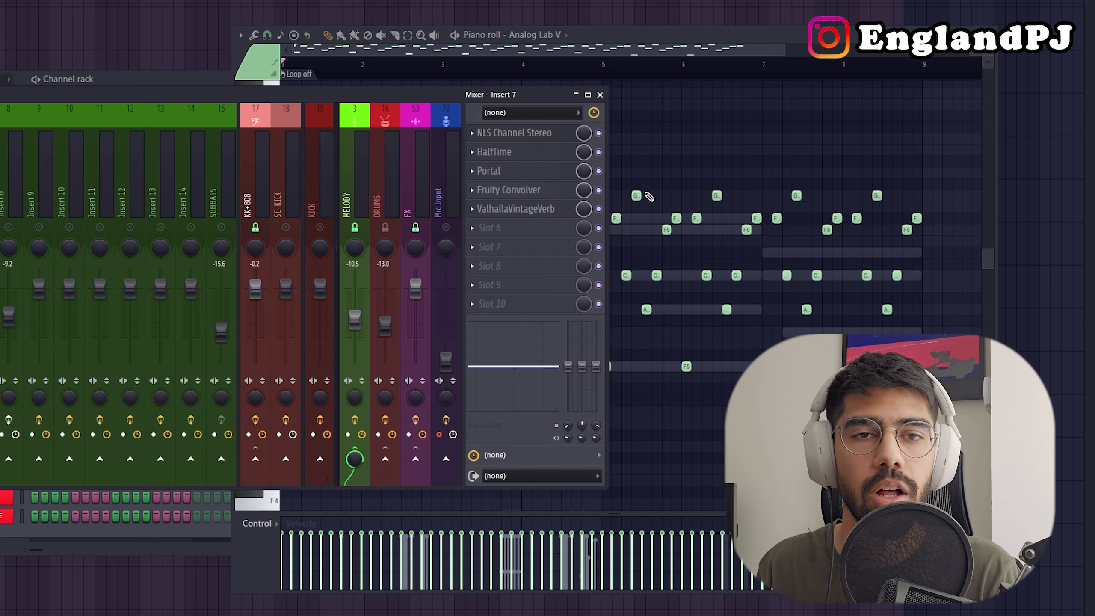
key(space)
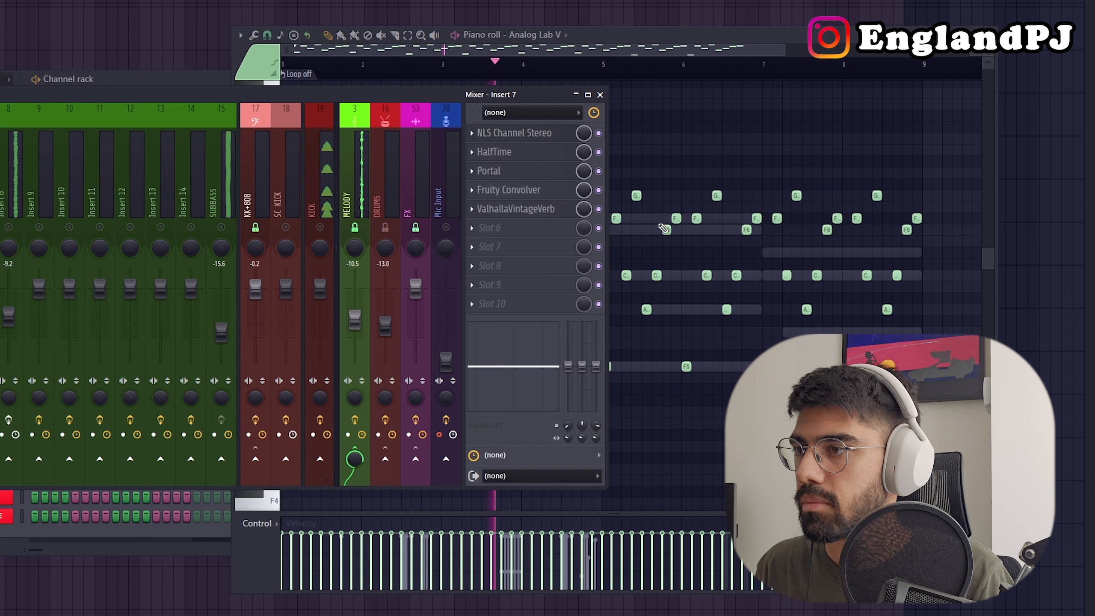
key(space)
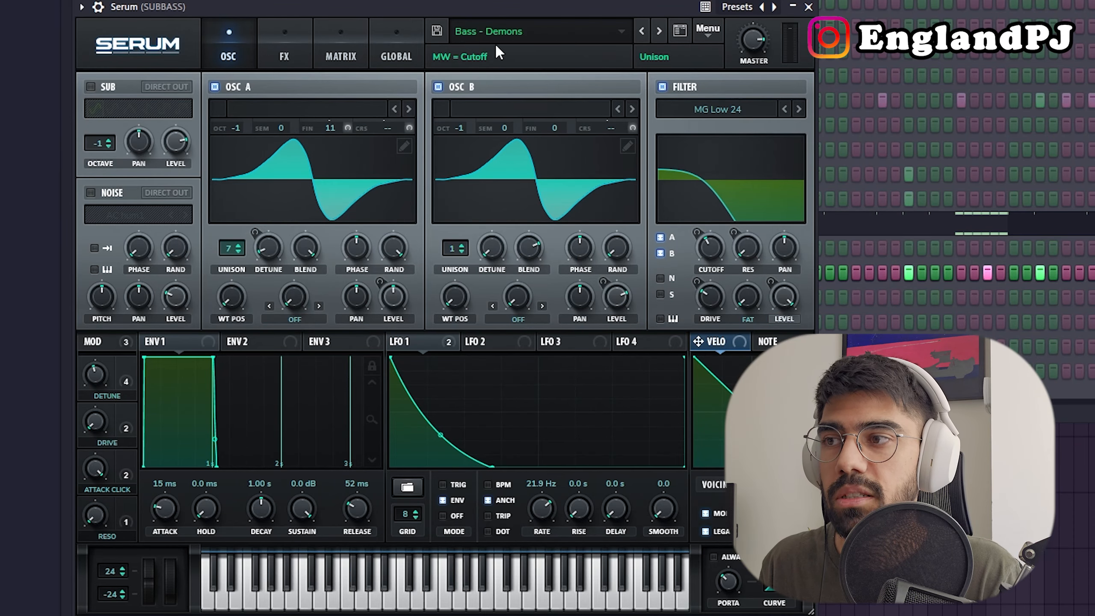
Close the Serum sub bass plugin set to Bass - Demons and play back its pattern in the piano roll.
click(809, 7)
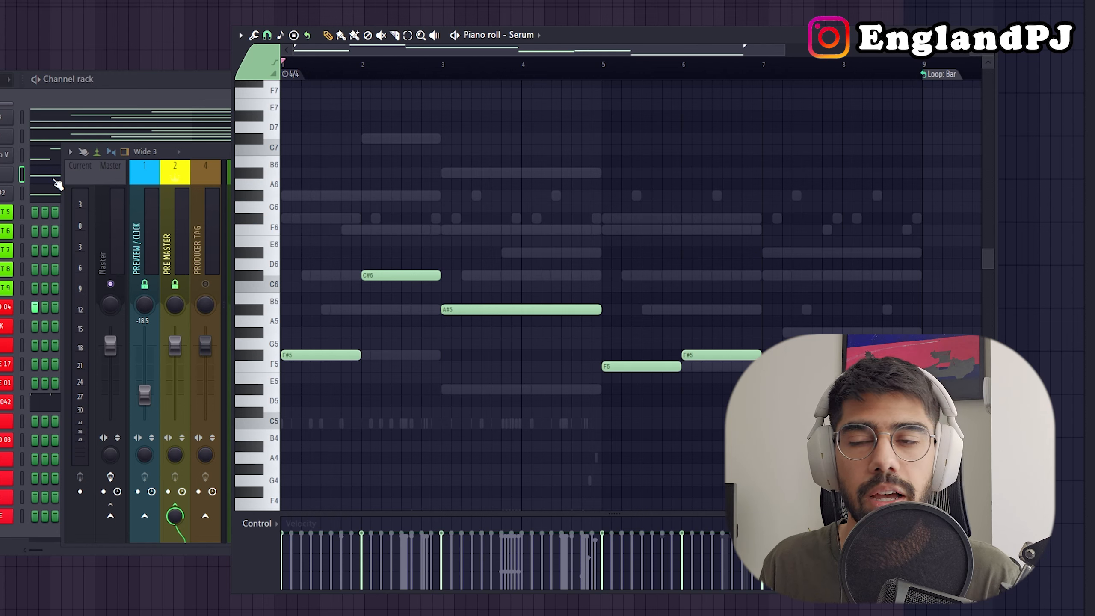
key(space)
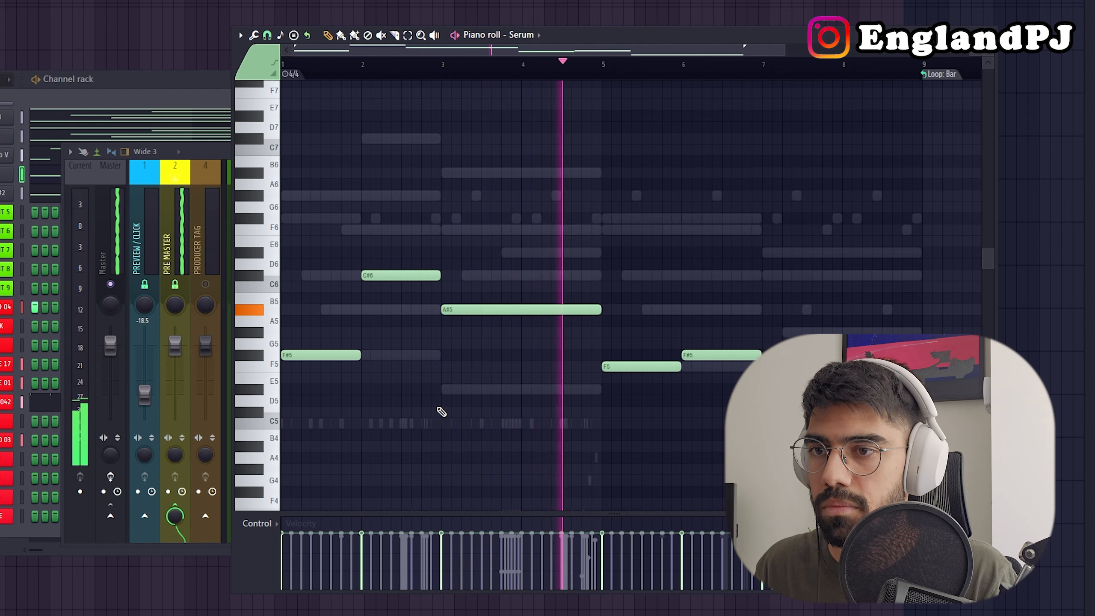
key(space)
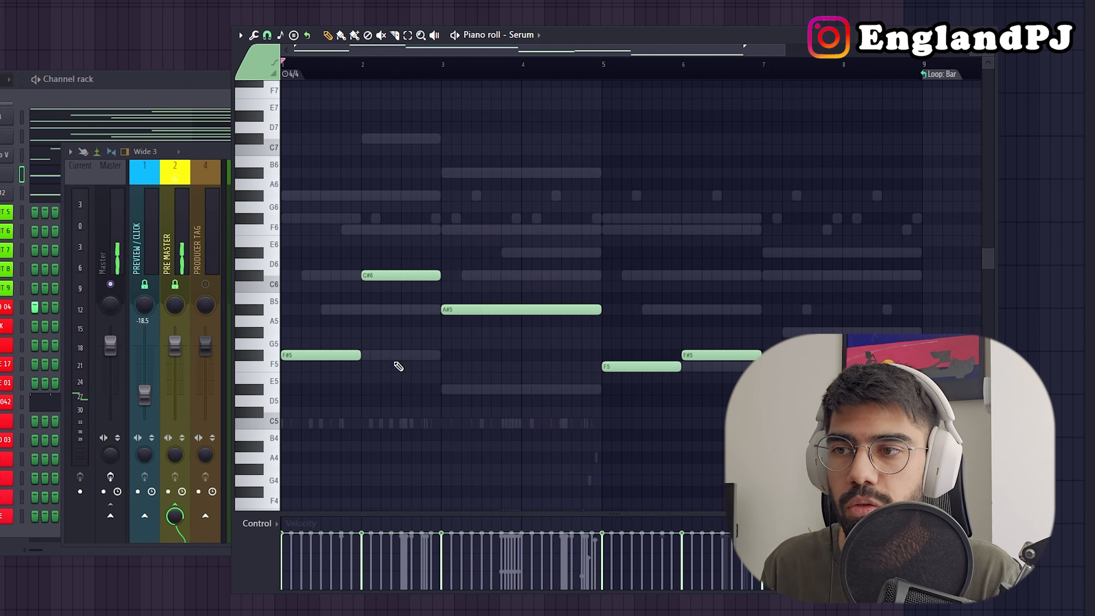
Mark the Serum bass notes under each chord and lower the whole bass pattern by two octaves.
drag(374, 370, 350, 353)
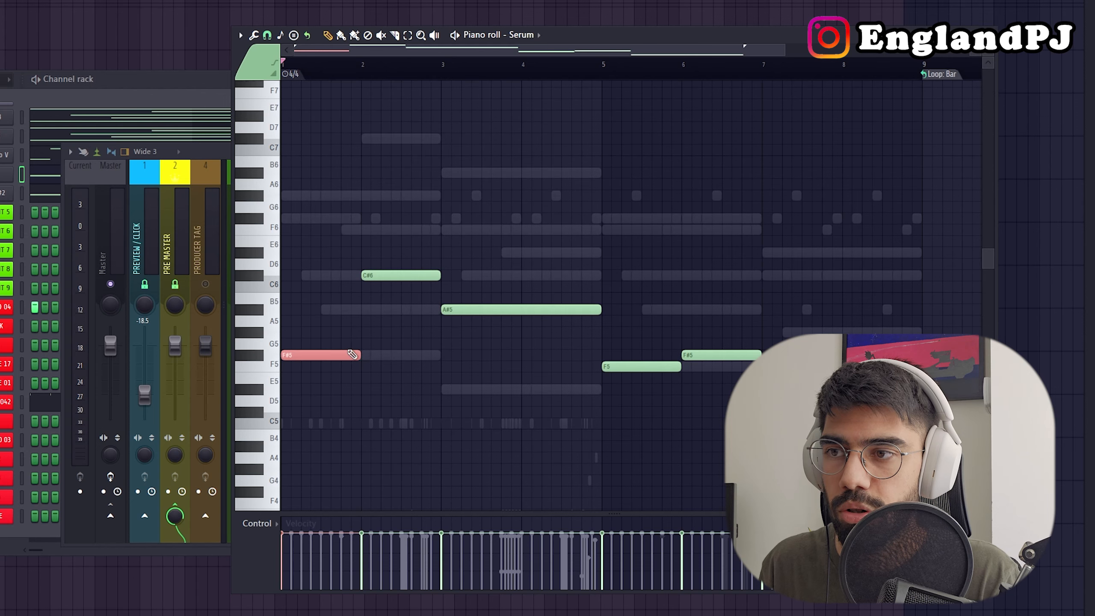
drag(504, 338, 445, 283)
drag(377, 383, 333, 355)
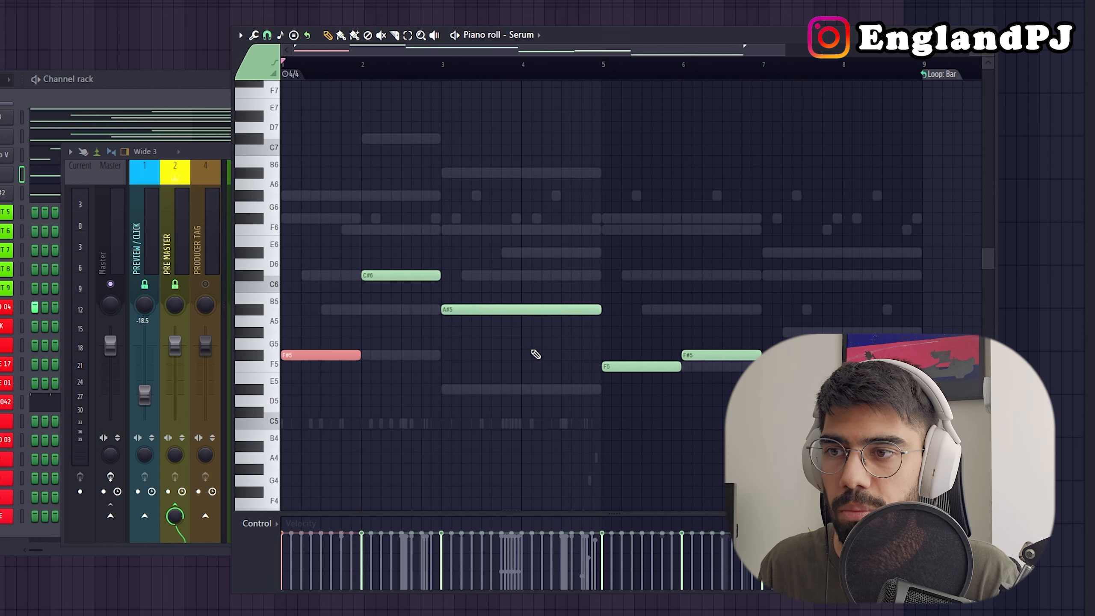
drag(528, 350, 457, 300)
drag(625, 396, 607, 355)
drag(803, 443, 771, 403)
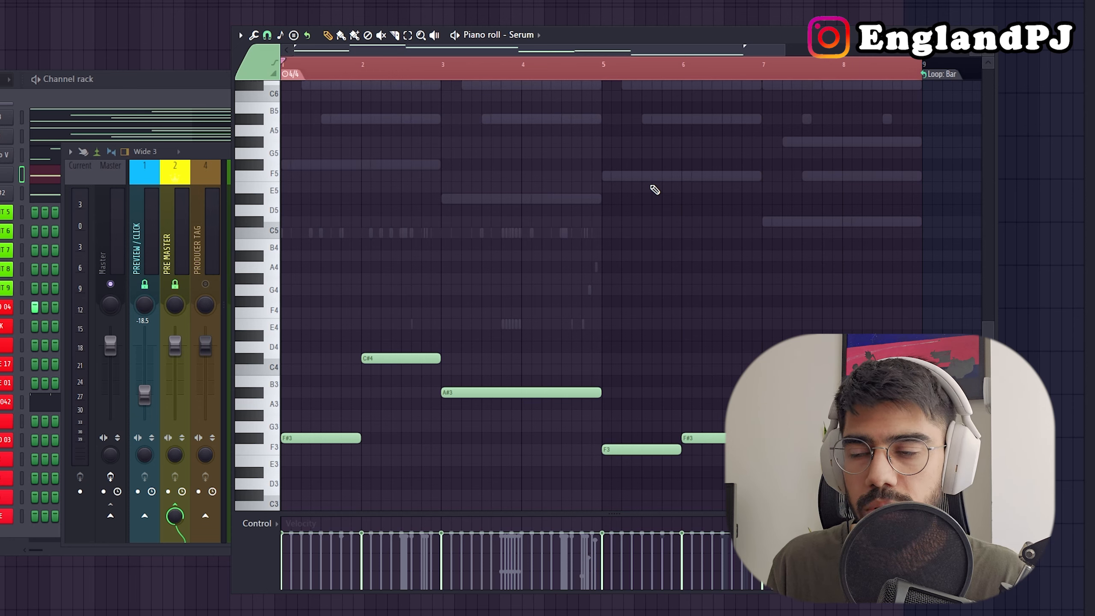
key(space)
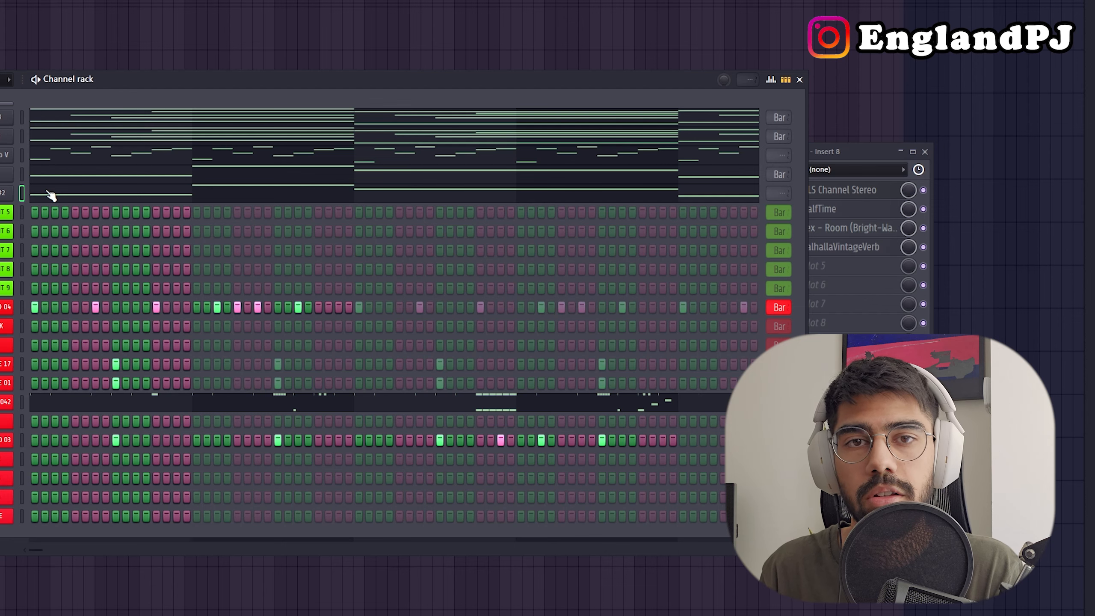
Show the Xpand!2 #2 pattern in the piano roll and play it back.
click(51, 195)
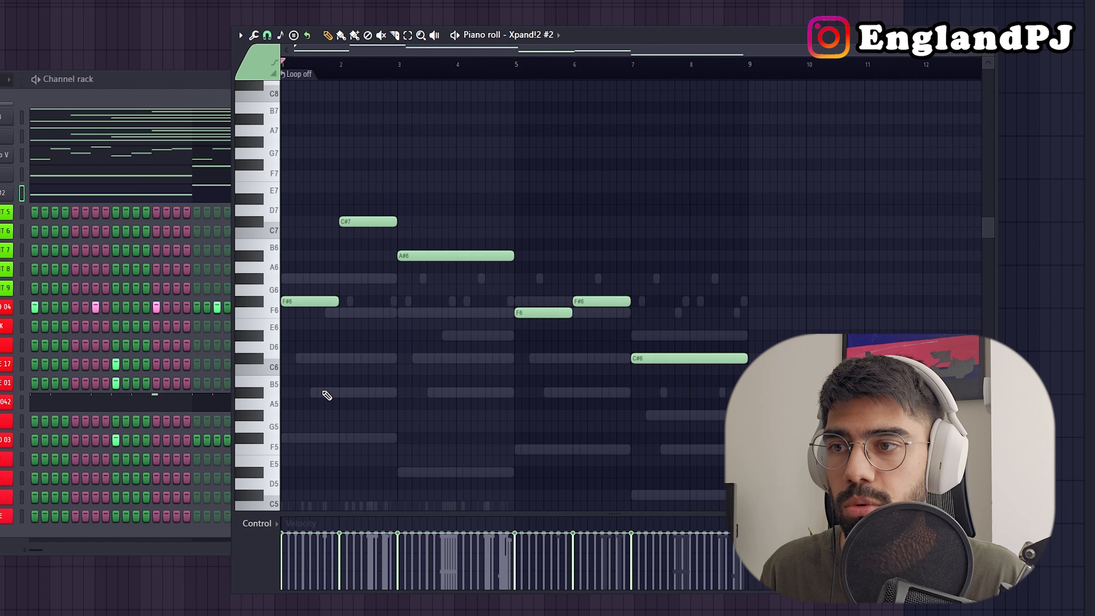
key(space)
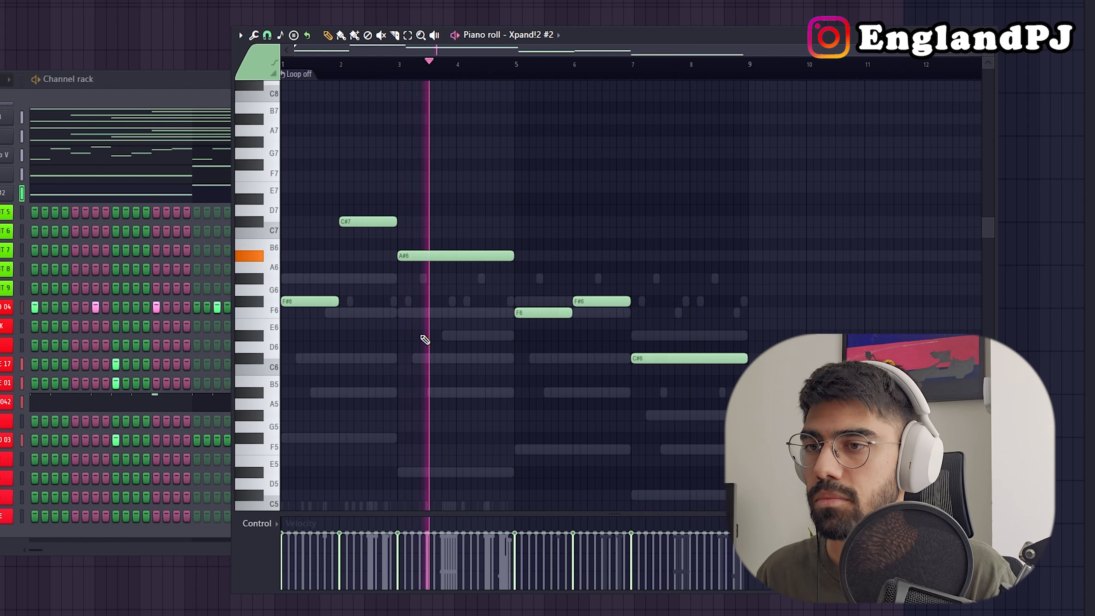
key(space)
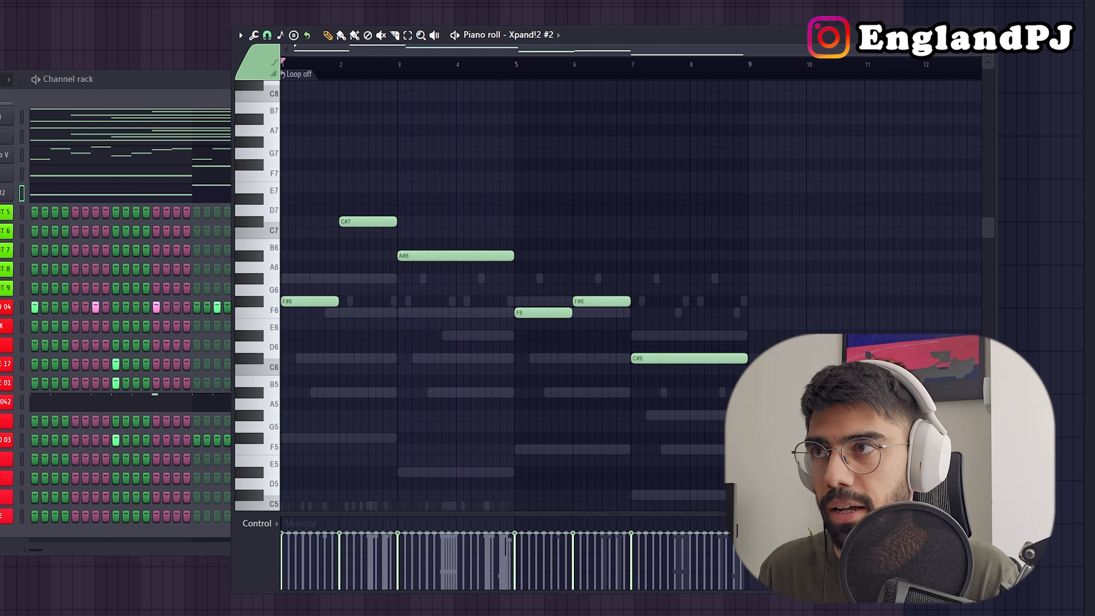
Show mixer Insert 8 with its effects, play all the melody layers together and close the piano roll.
key(F9)
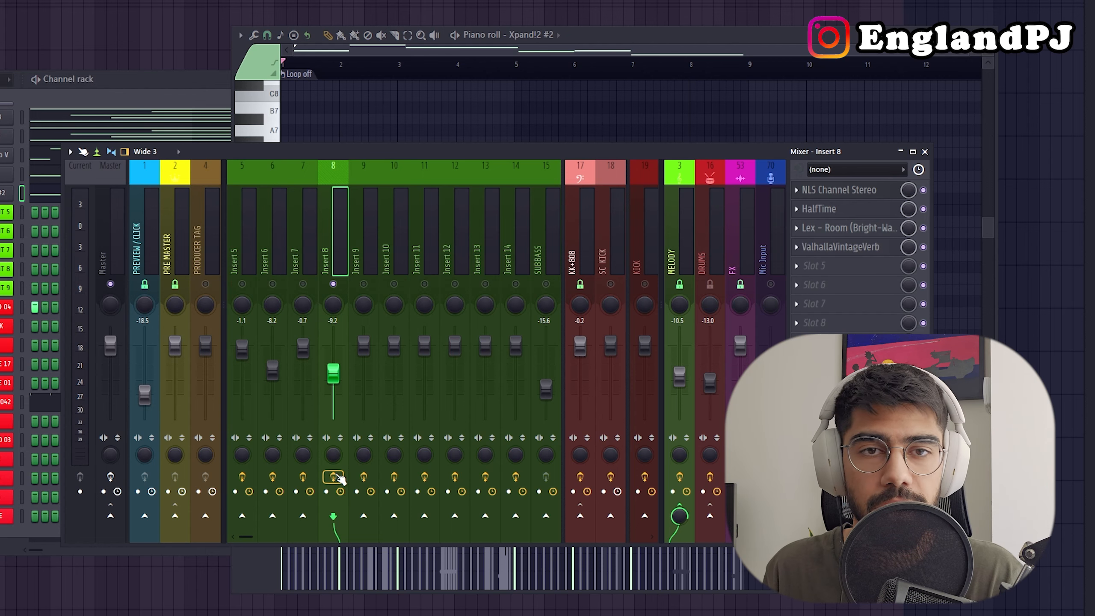
key(space)
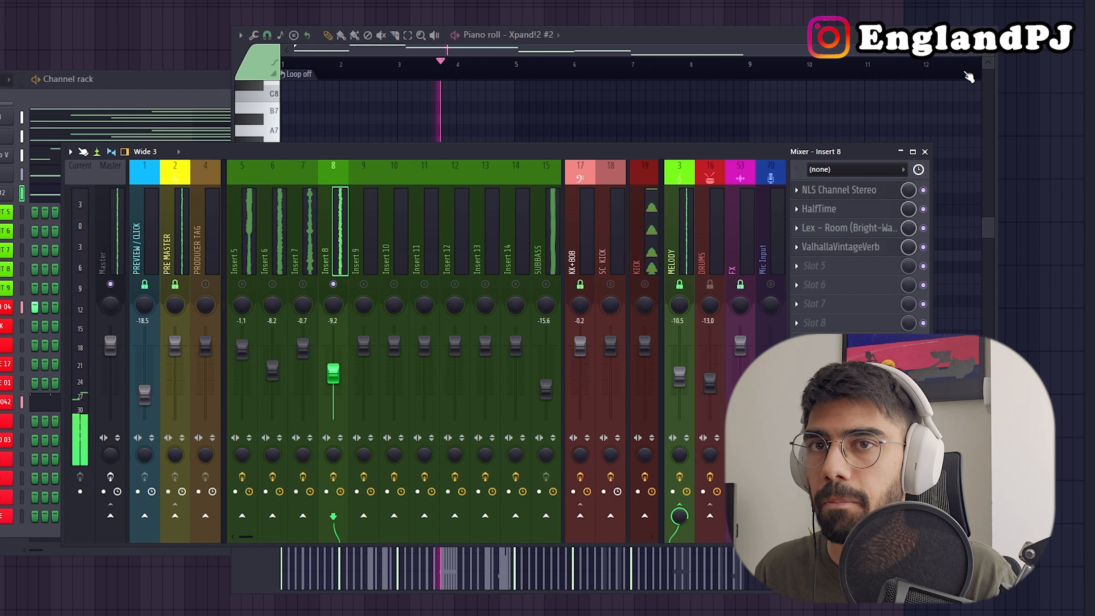
click(990, 35)
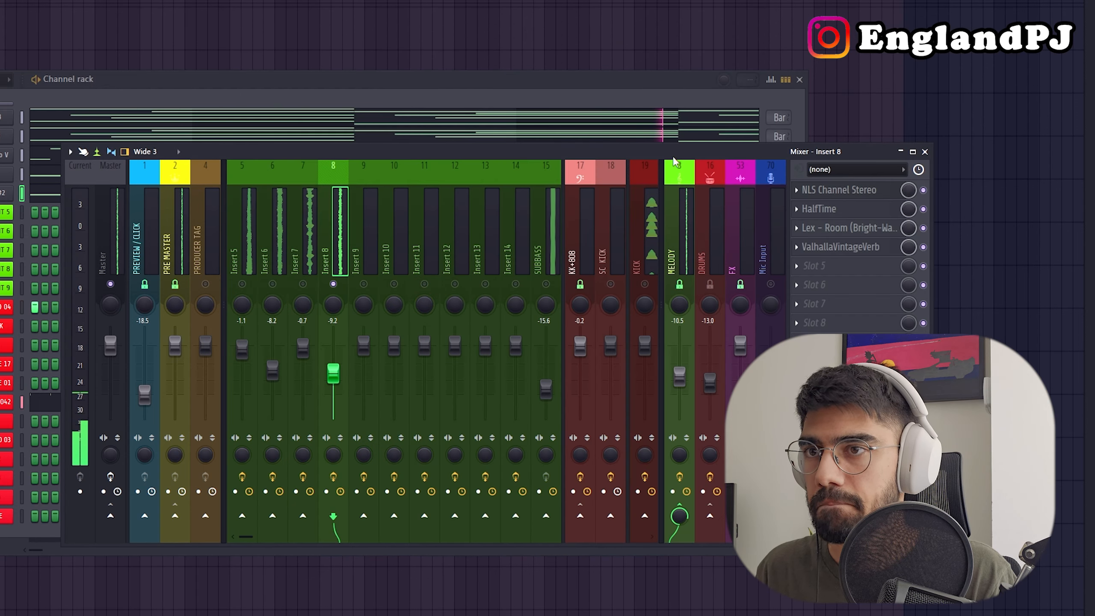